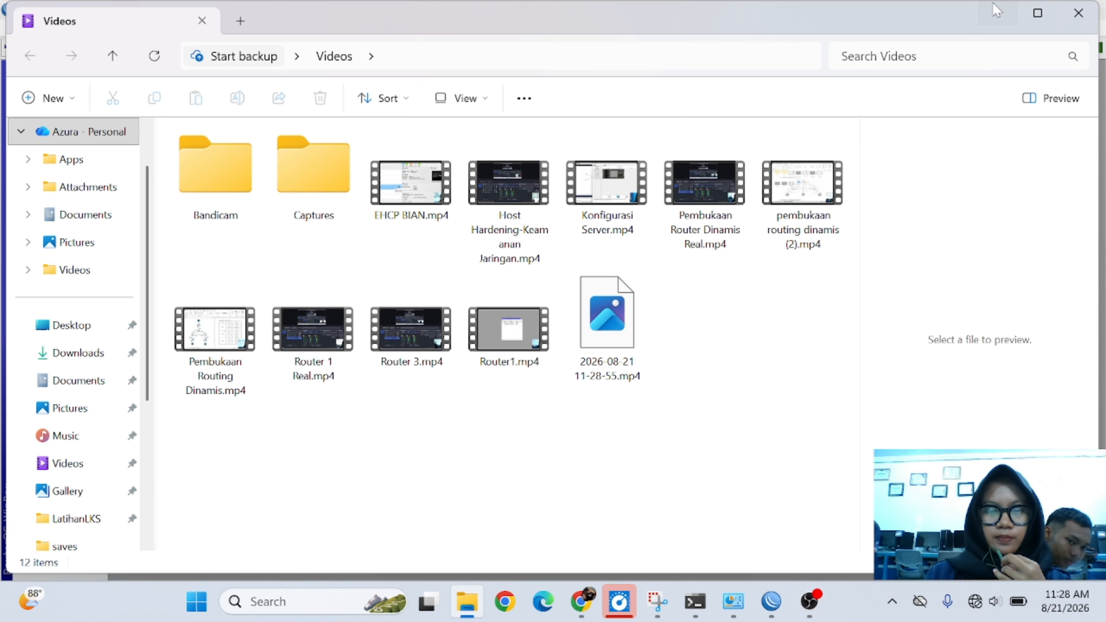
Step: Switch to WinBox, reopen the router's IP route list and examine its destinations and gateways
left_click(997, 9)
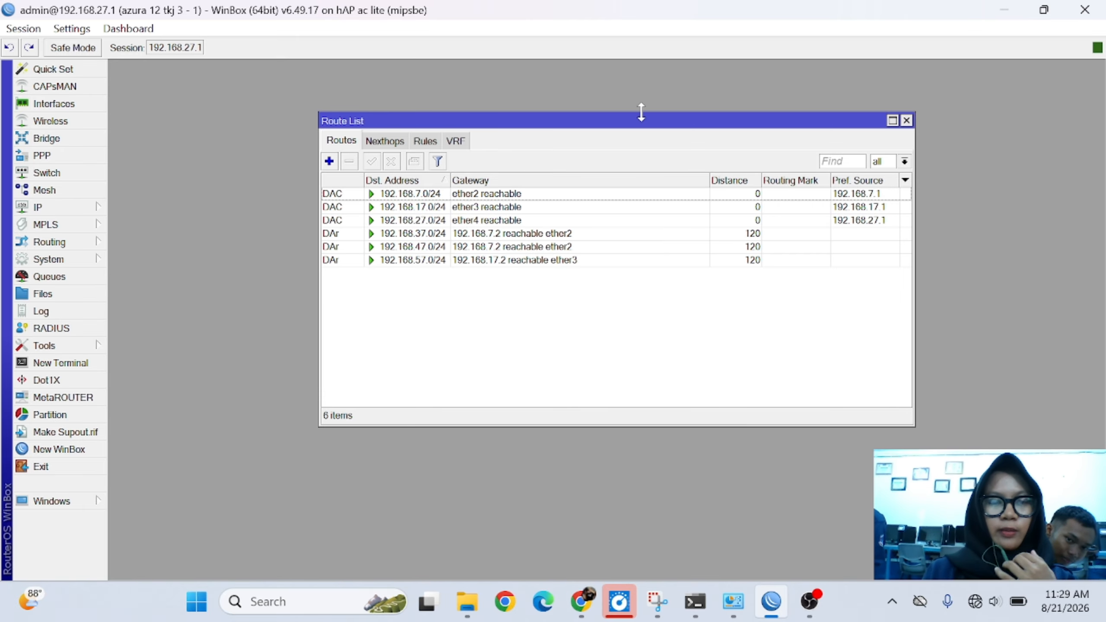
left_click(906, 120)
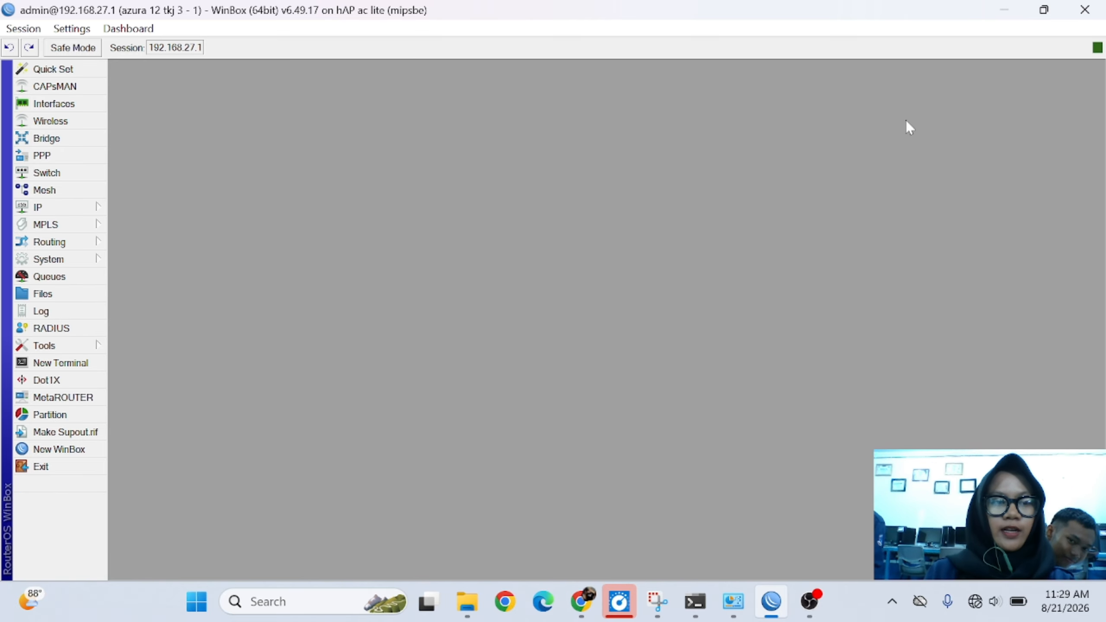
left_click(103, 205)
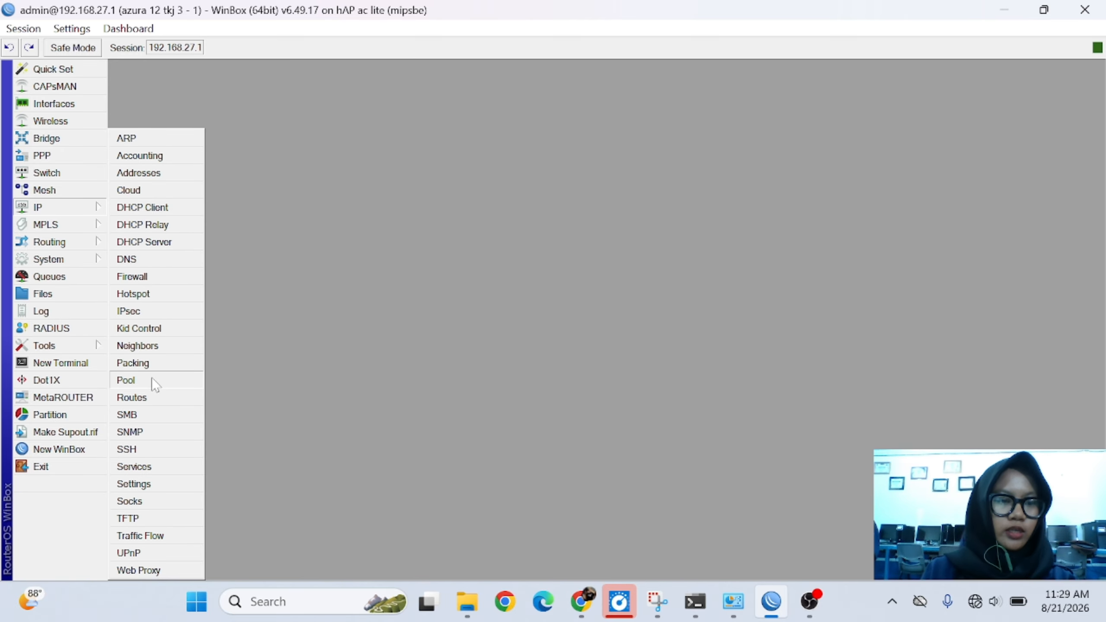
left_click(142, 398)
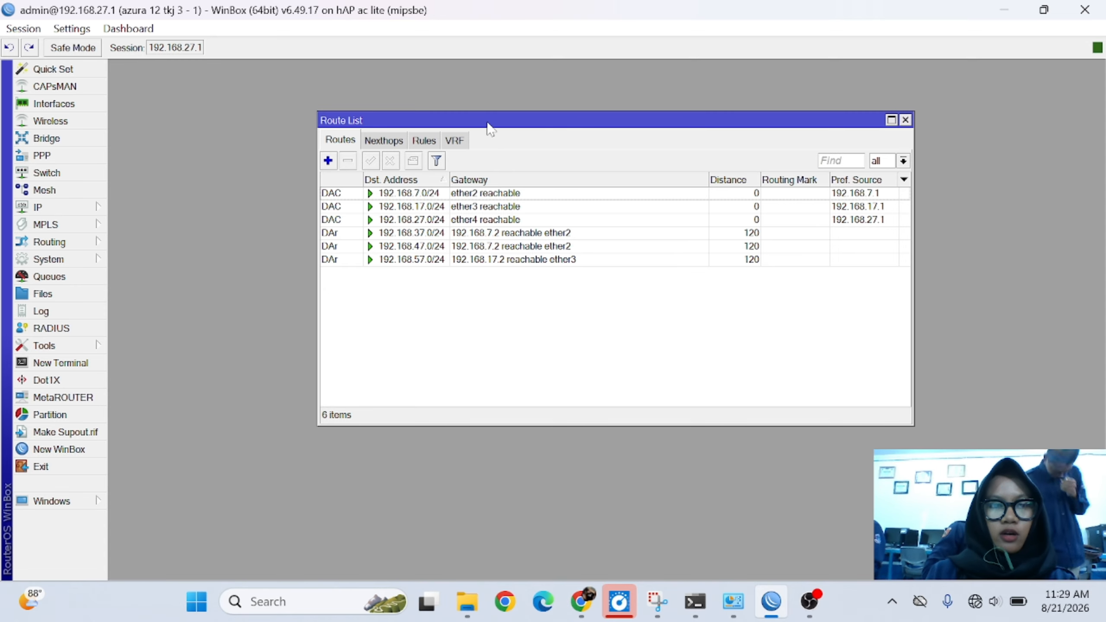
left_click_drag(488, 123, 477, 118)
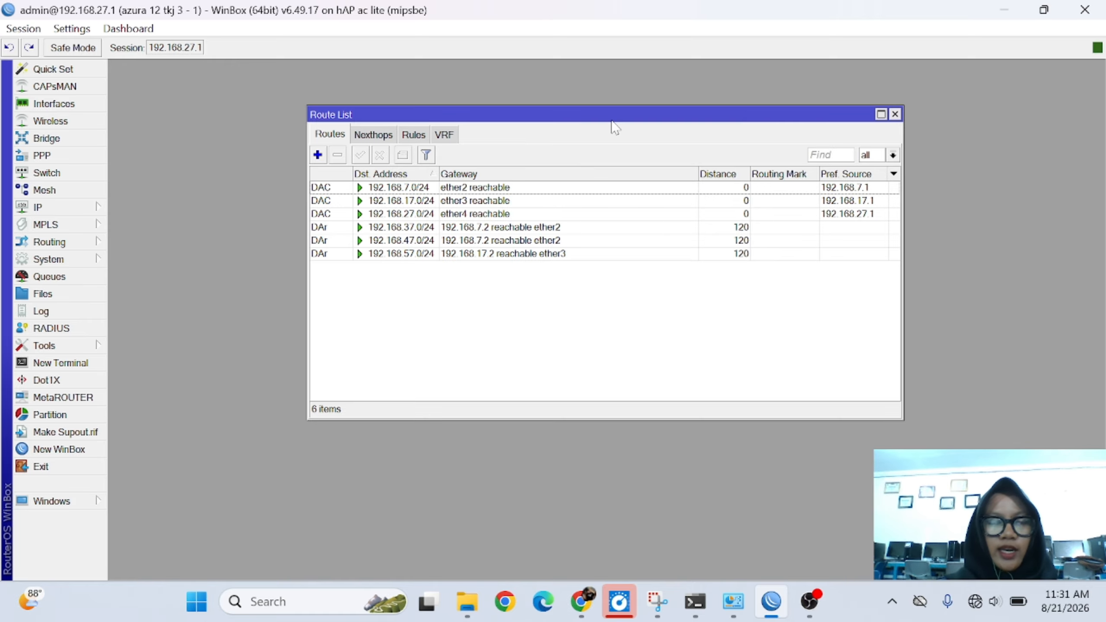
left_click_drag(612, 122, 564, 133)
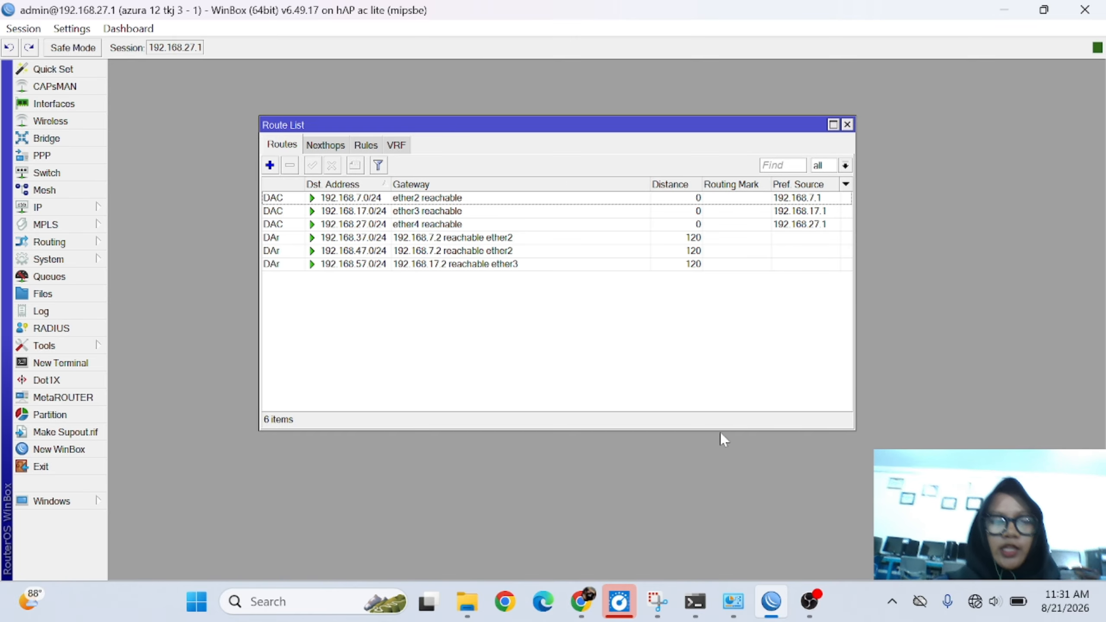
Step: Close the existing Command Prompt window and start a fresh Command Prompt session with cmd
left_click(99, 207)
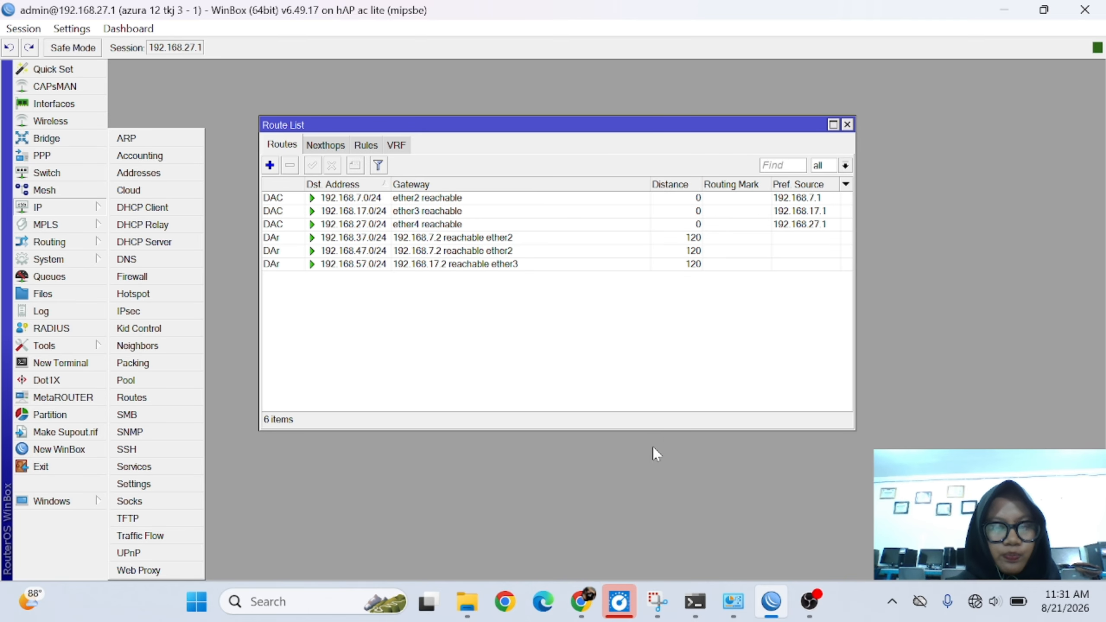
mouse_move(695, 602)
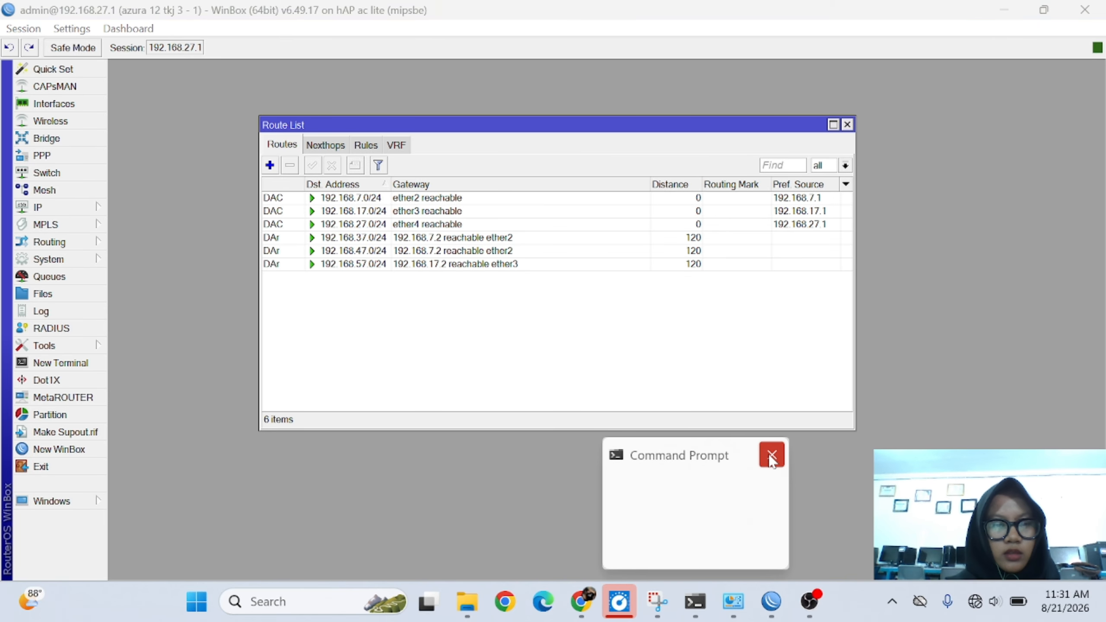
left_click(771, 456)
key("super+r")
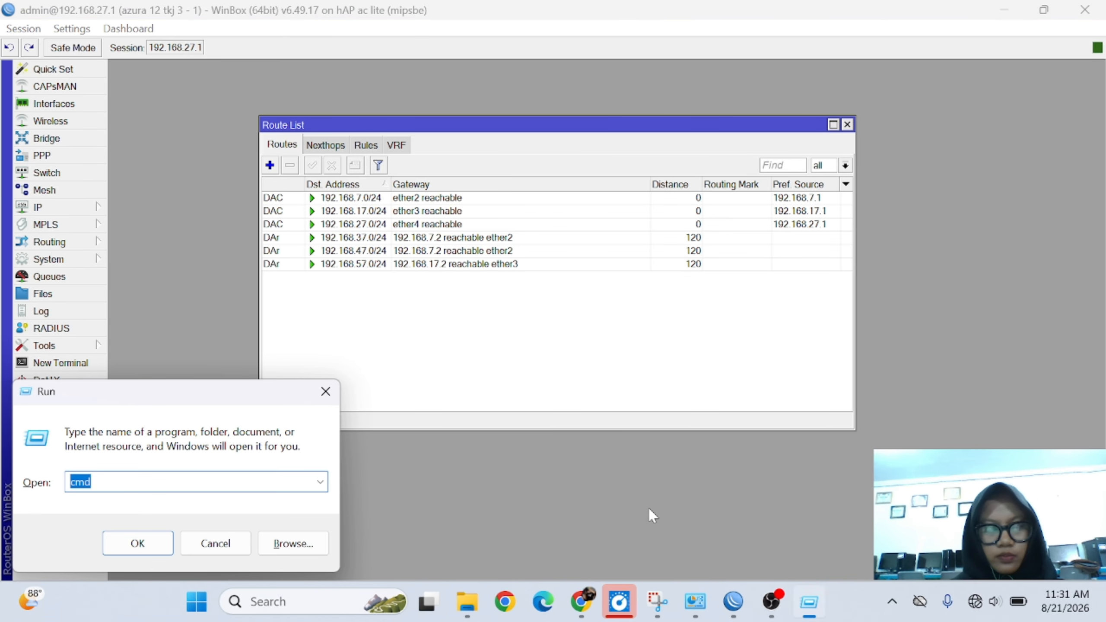
key("Return")
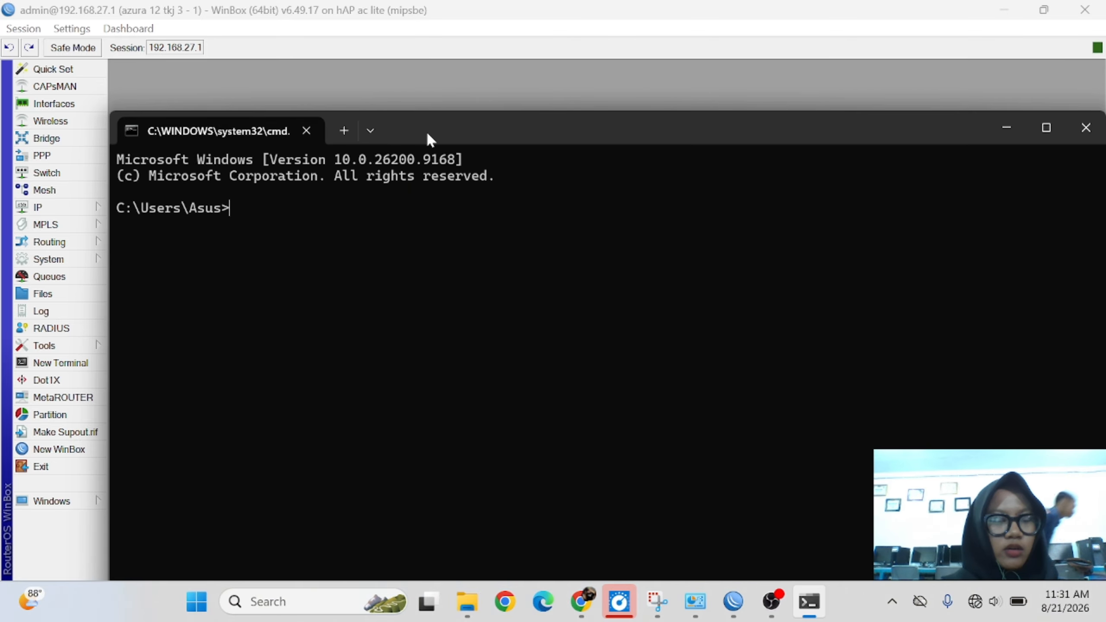
Step: Return to WinBox and review the router's IP address list, then close the list
left_click(1009, 130)
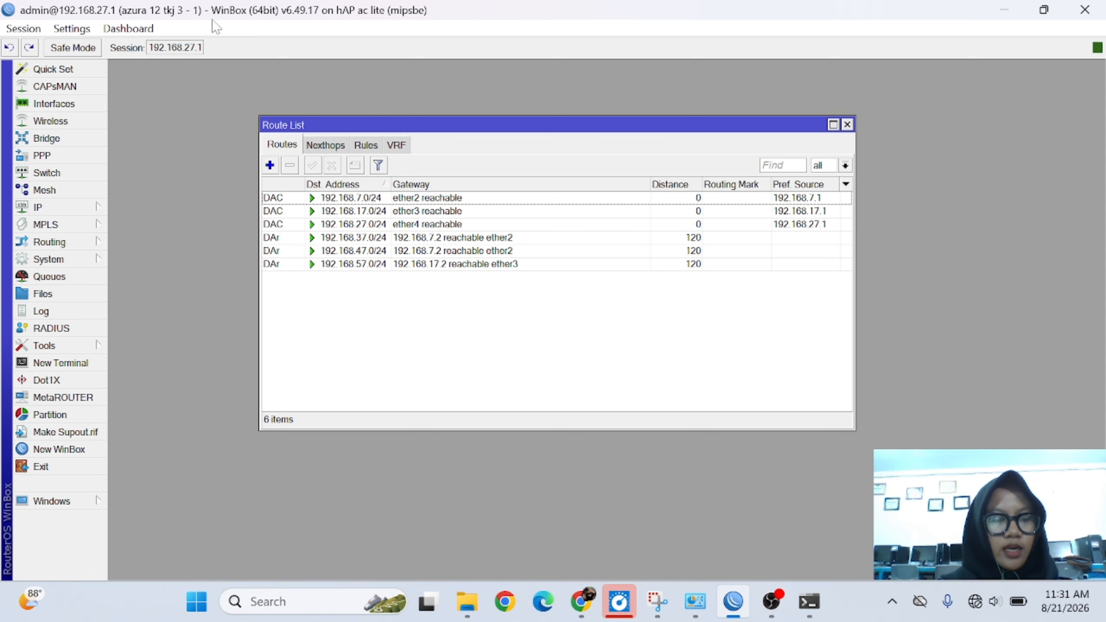
left_click(810, 602)
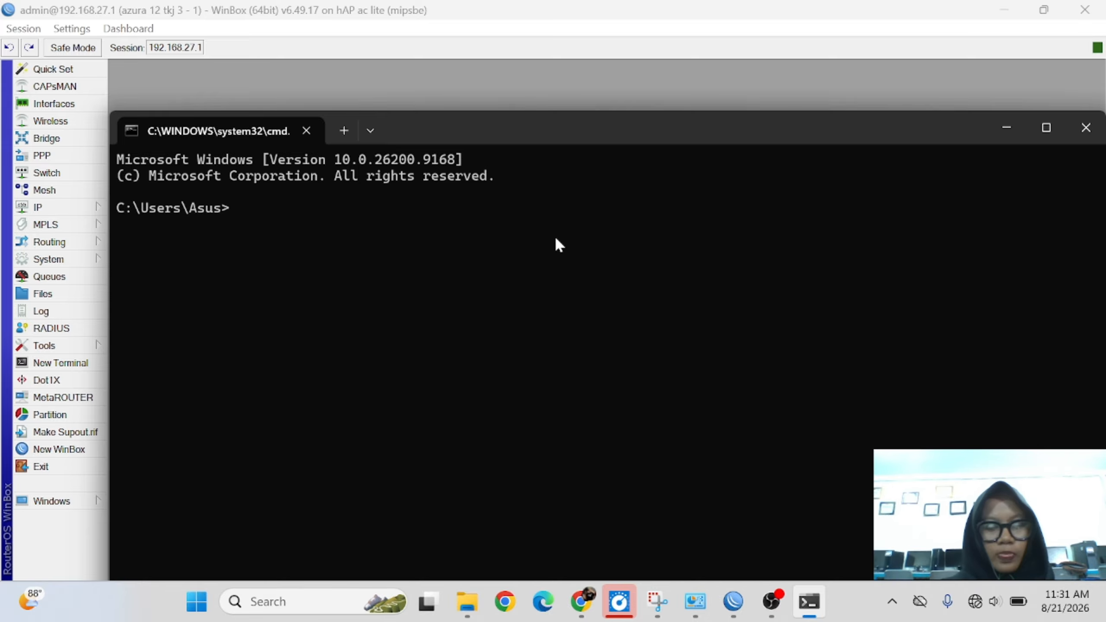
left_click(998, 123)
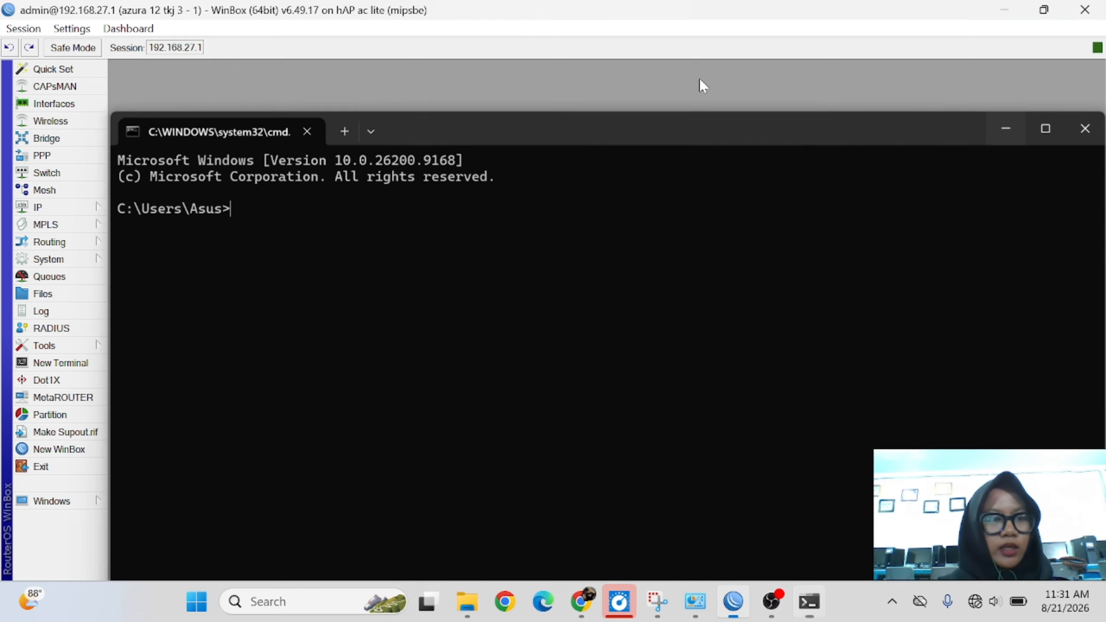
left_click(64, 208)
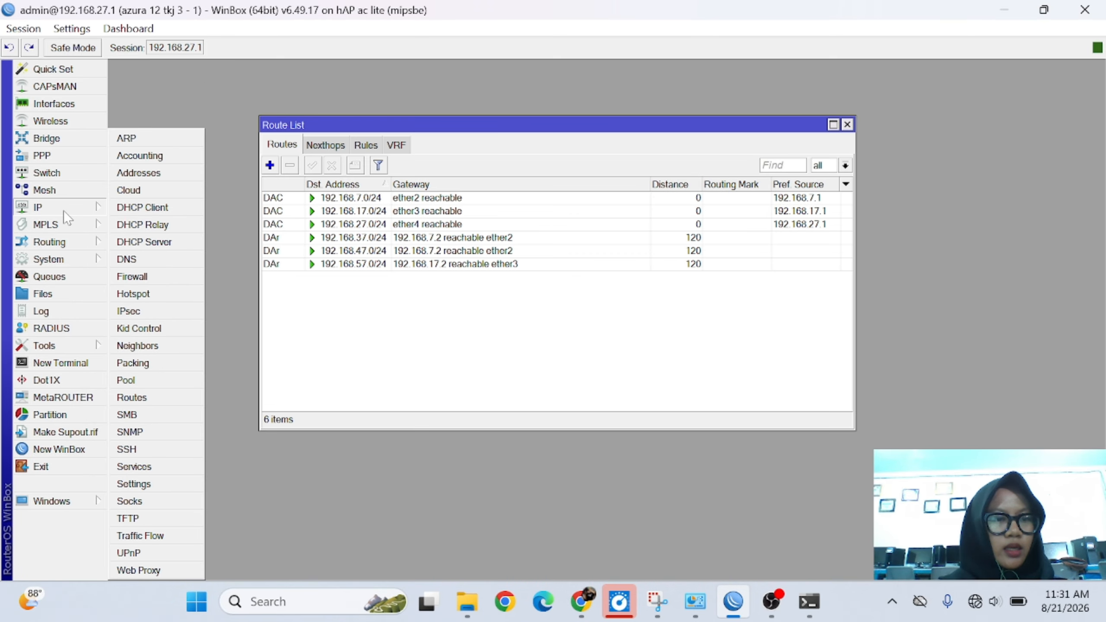
left_click(150, 174)
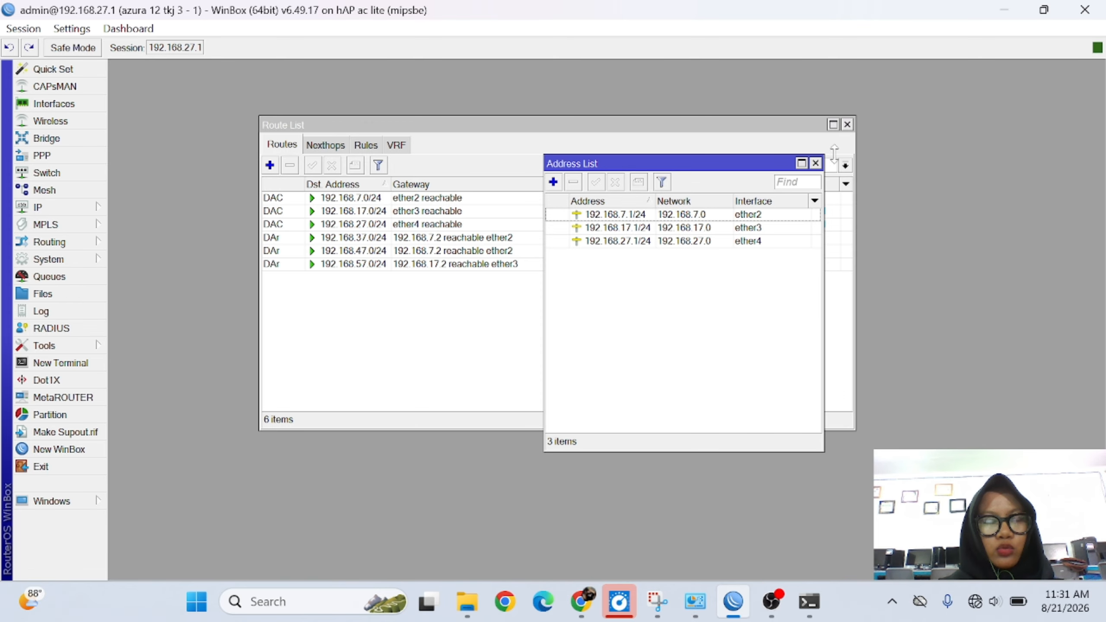
left_click(816, 163)
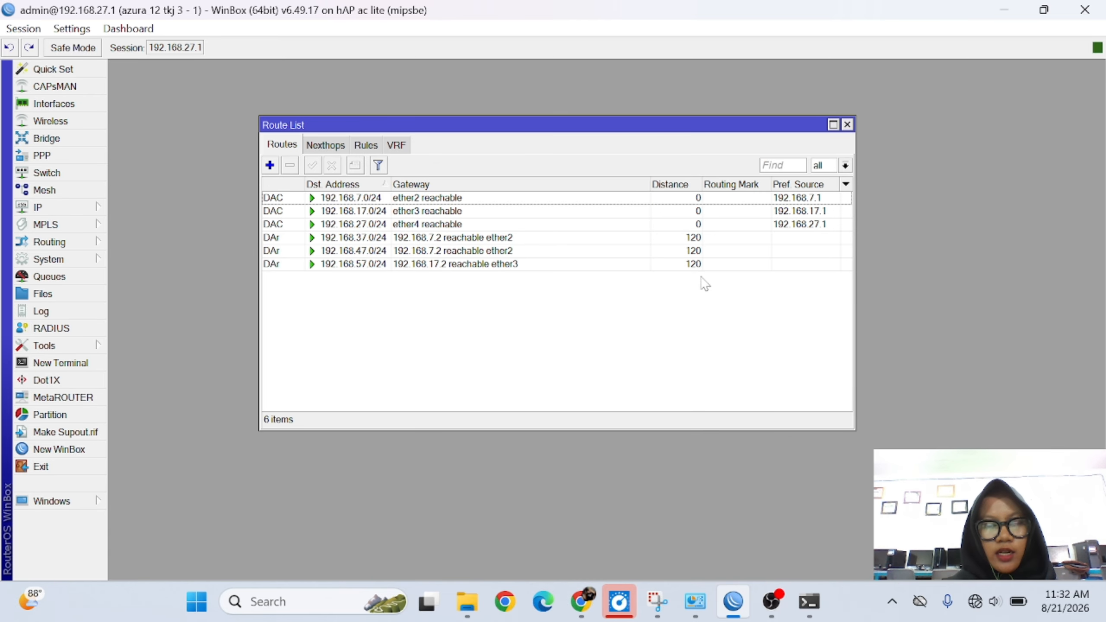
Step: Run ipconfig in Command Prompt and reopen the router's IP address list in WinBox for comparison
left_click(815, 593)
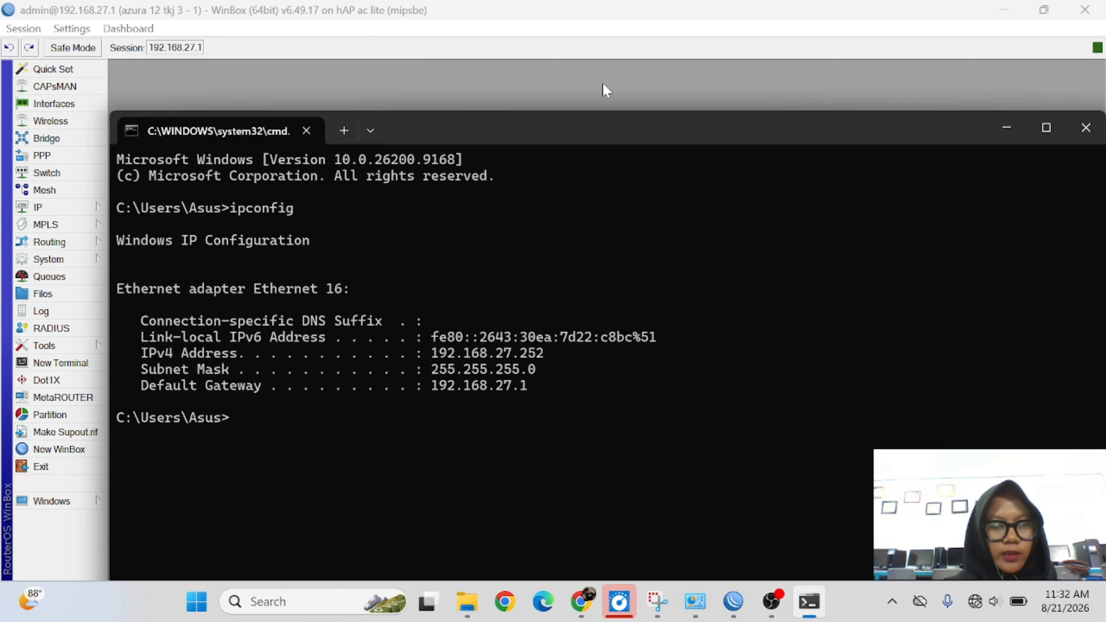
double_click(607, 125)
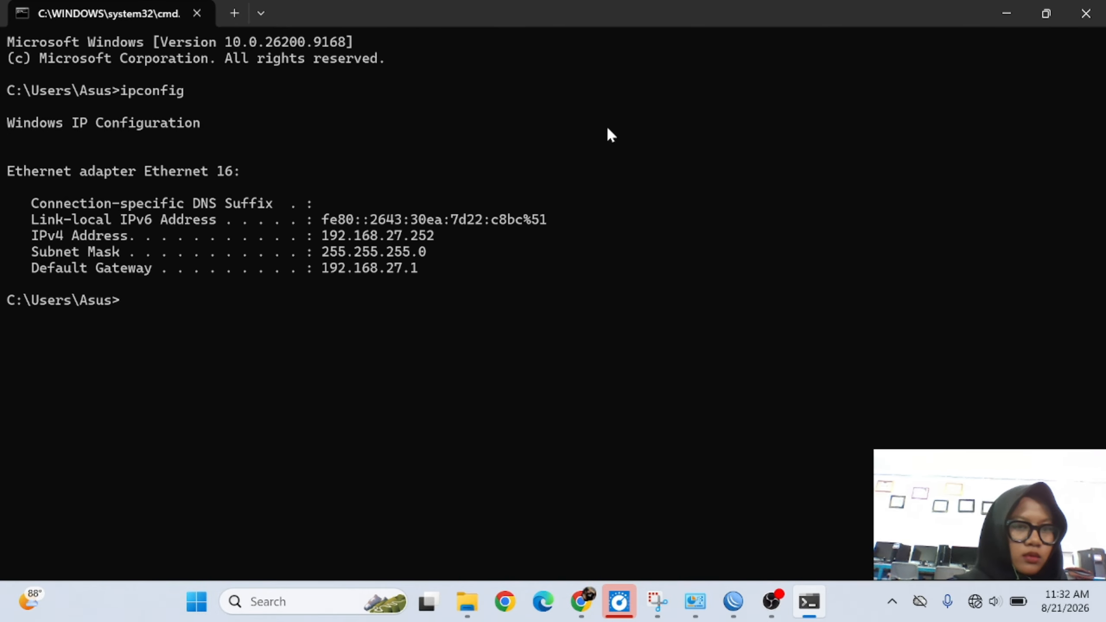
left_click(1013, 5)
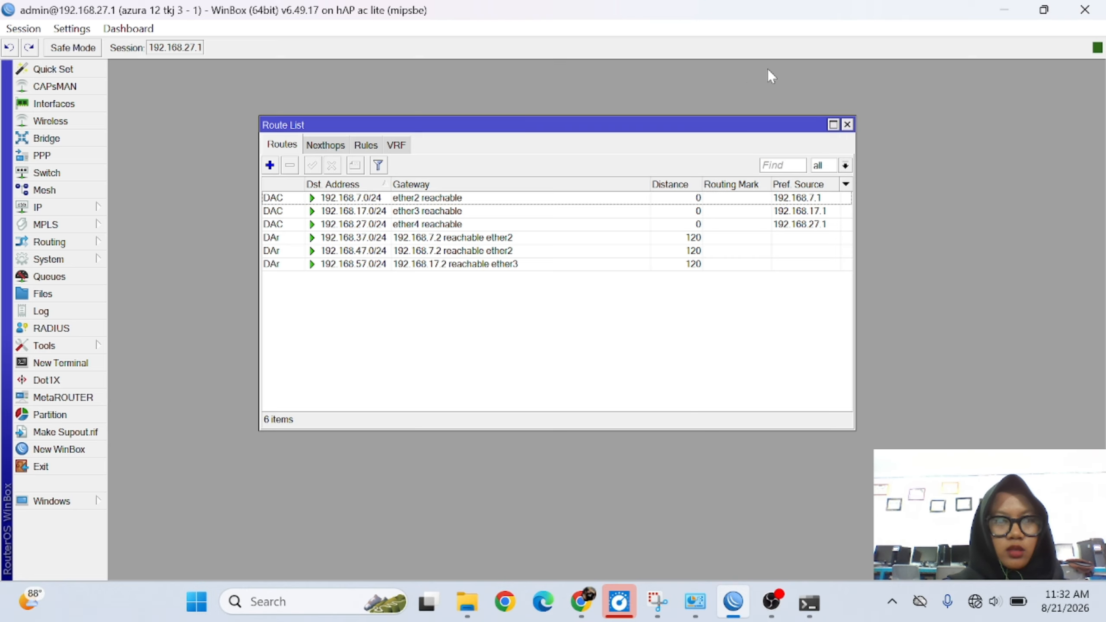
left_click(39, 197)
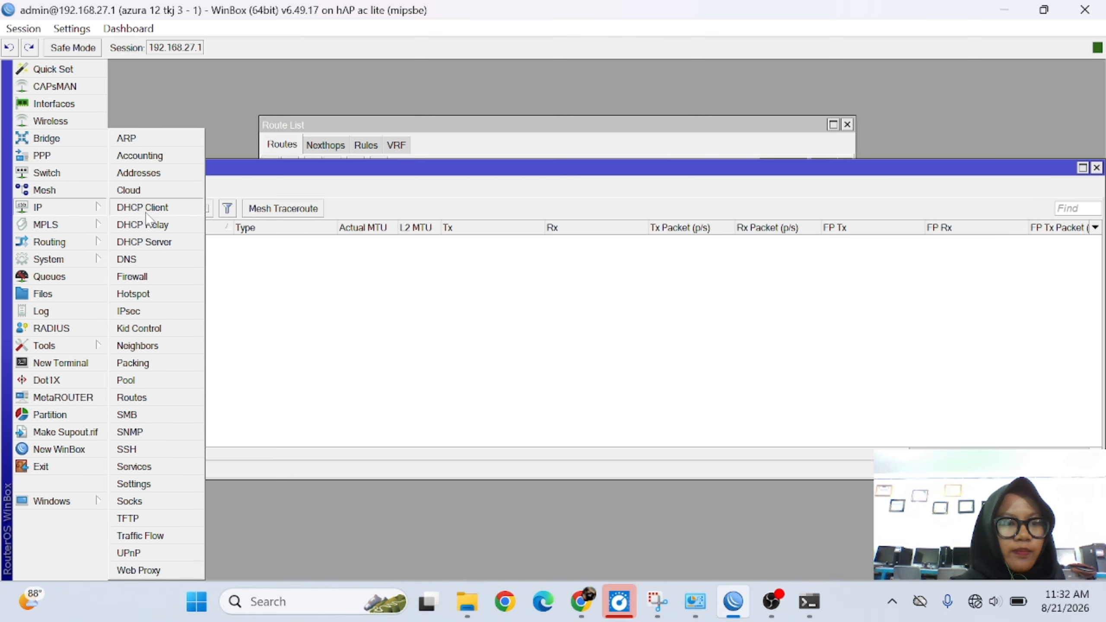
left_click(150, 174)
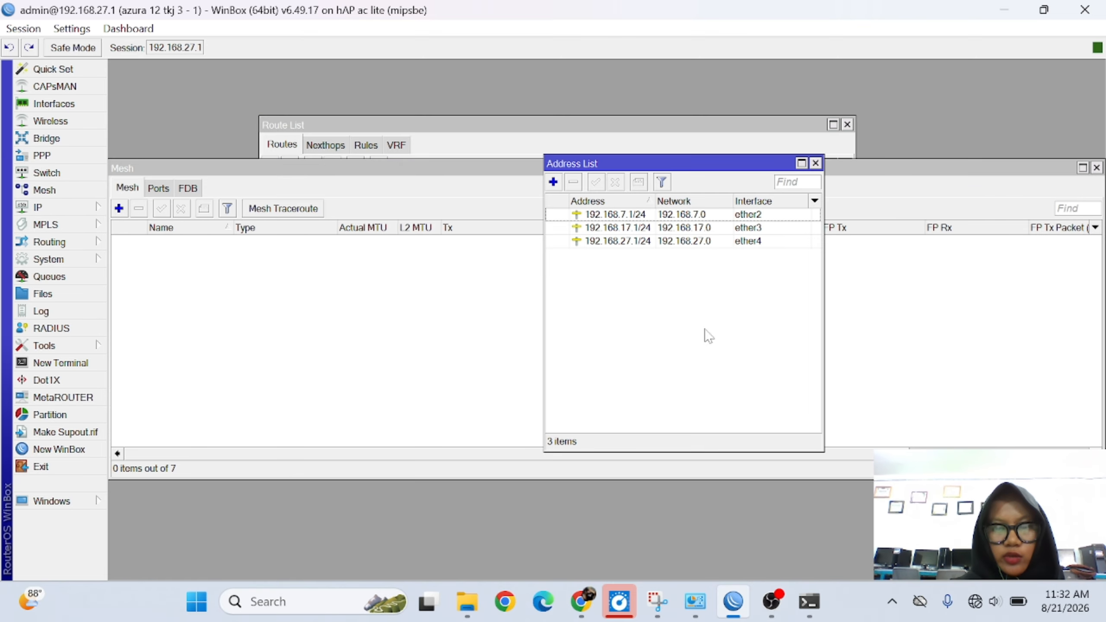
Step: Switch to Command Prompt and ping 192.168.47.254 to test connectivity to the second router's network
left_click(809, 602)
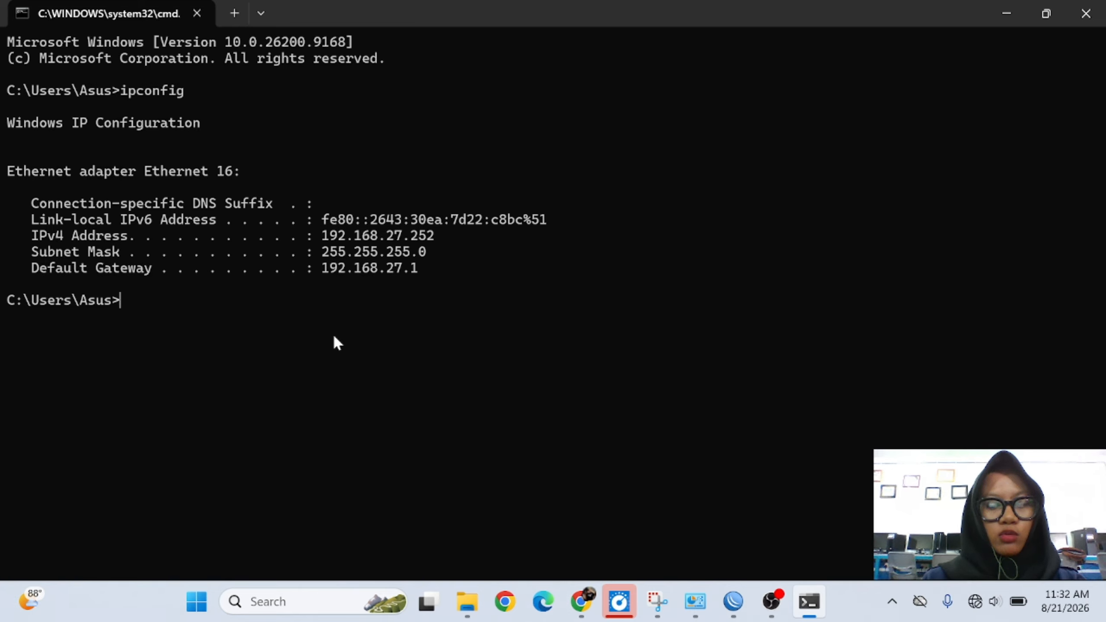
type("ping")
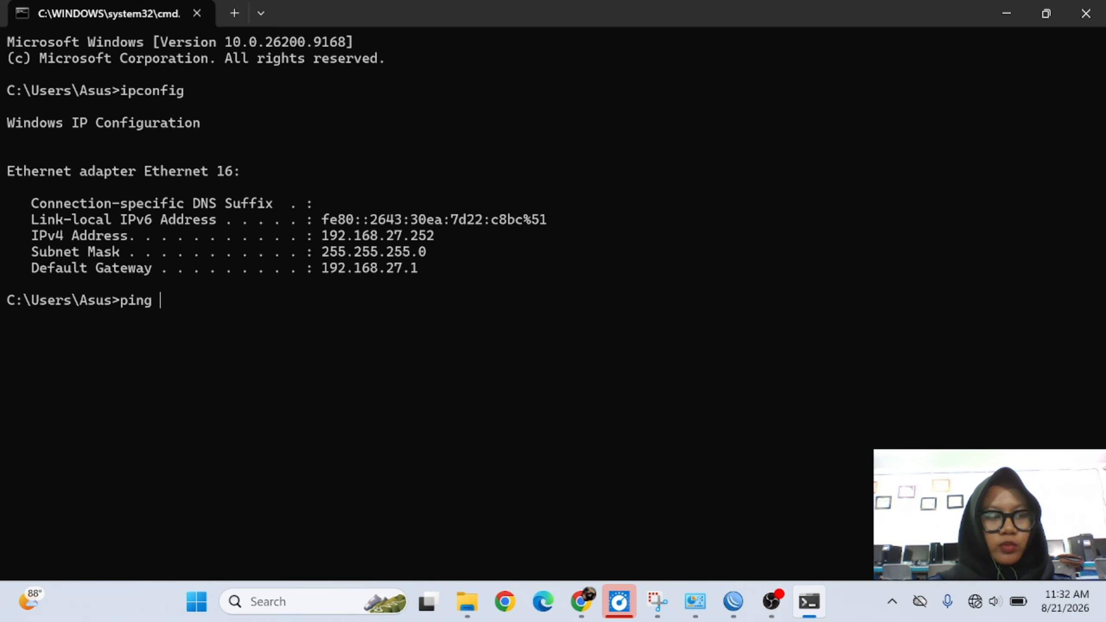
type("192.168")
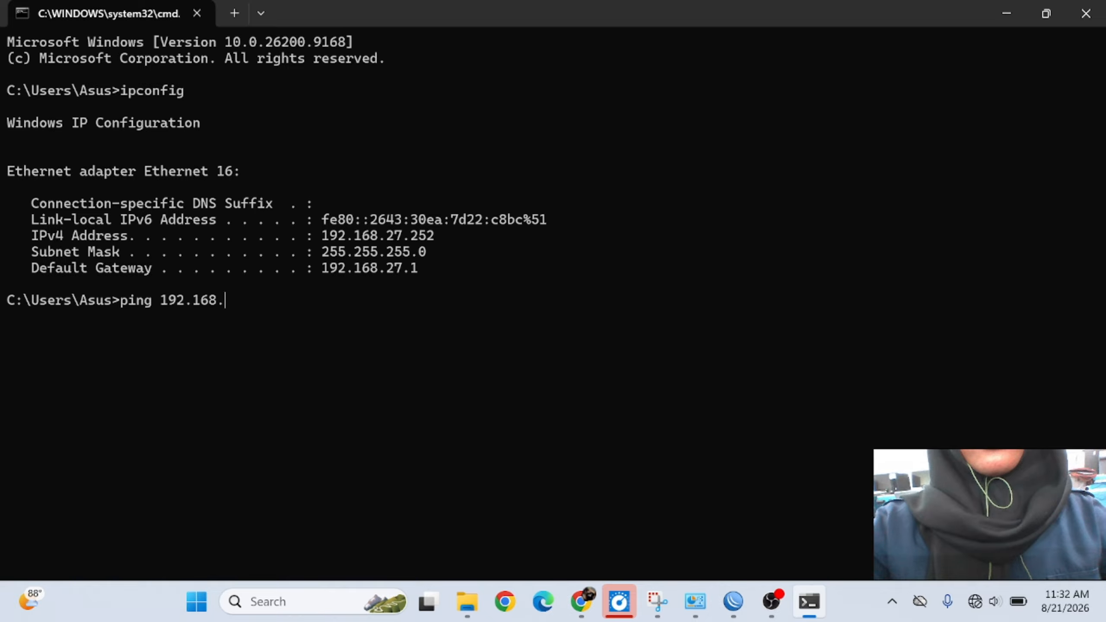
type(".")
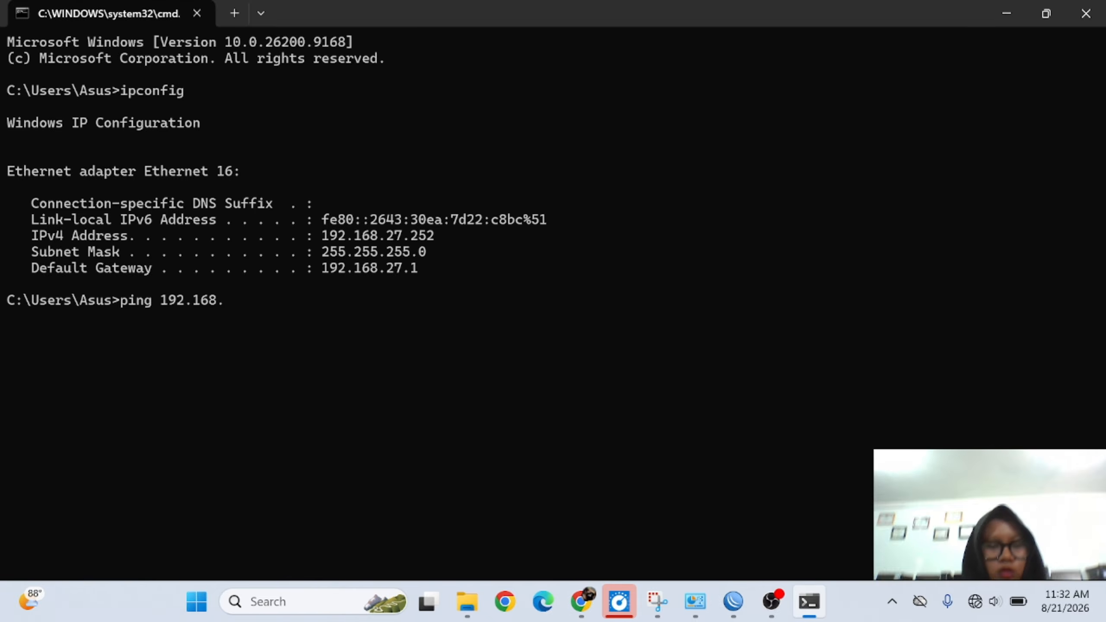
type("47.254")
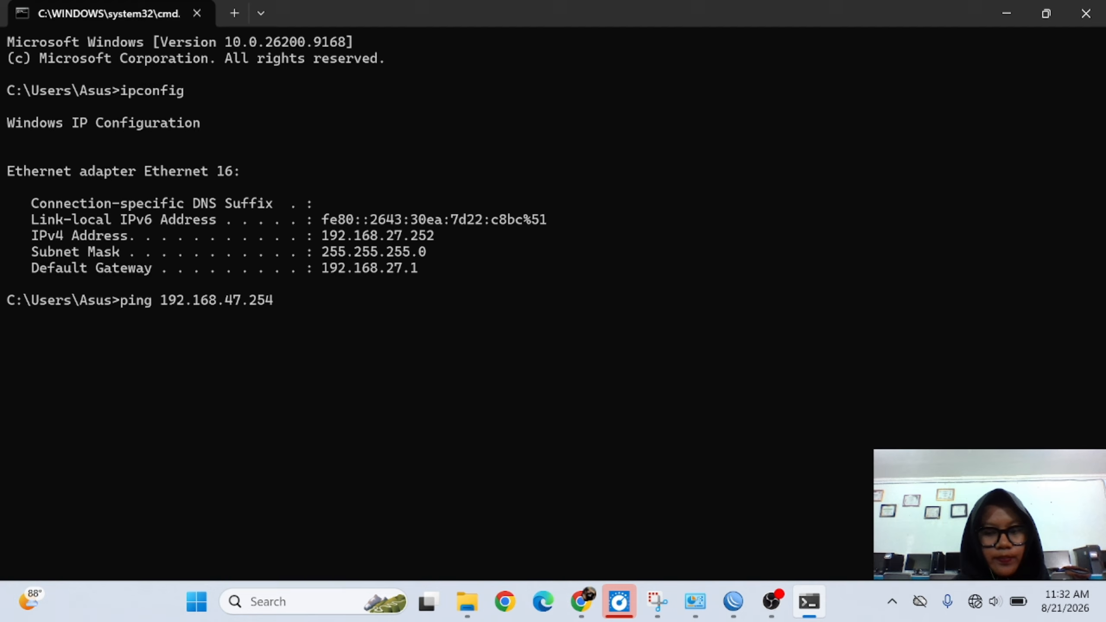
key("Return")
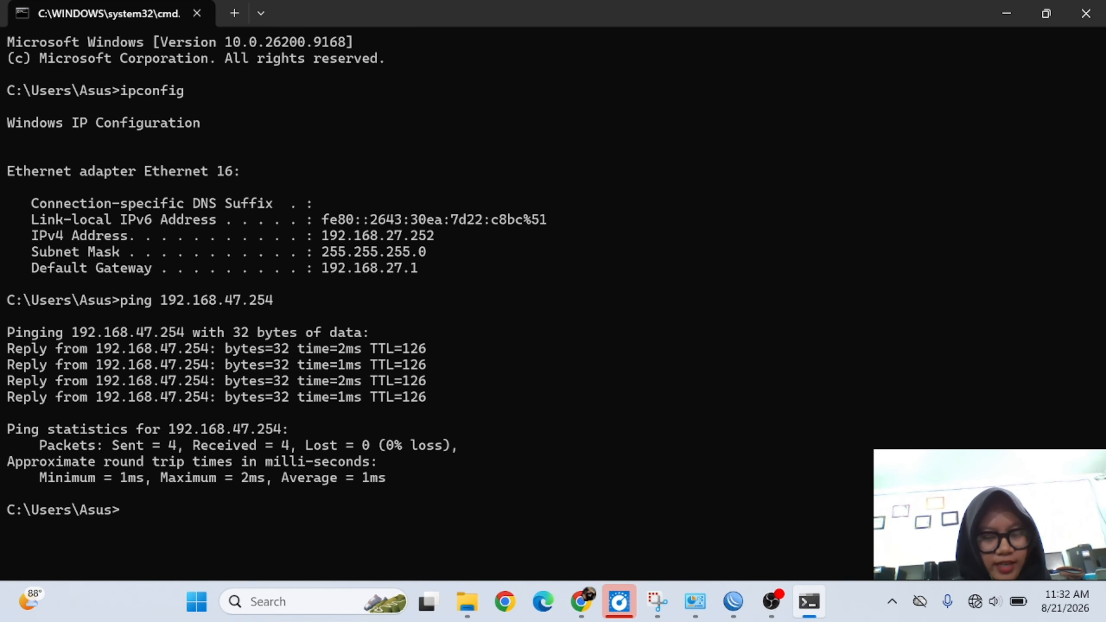
Step: Reuse the previous ping command with the address changed to 192.168.57.253 and run it
key("Up")
key("Left")
key("Left")
key("Left")
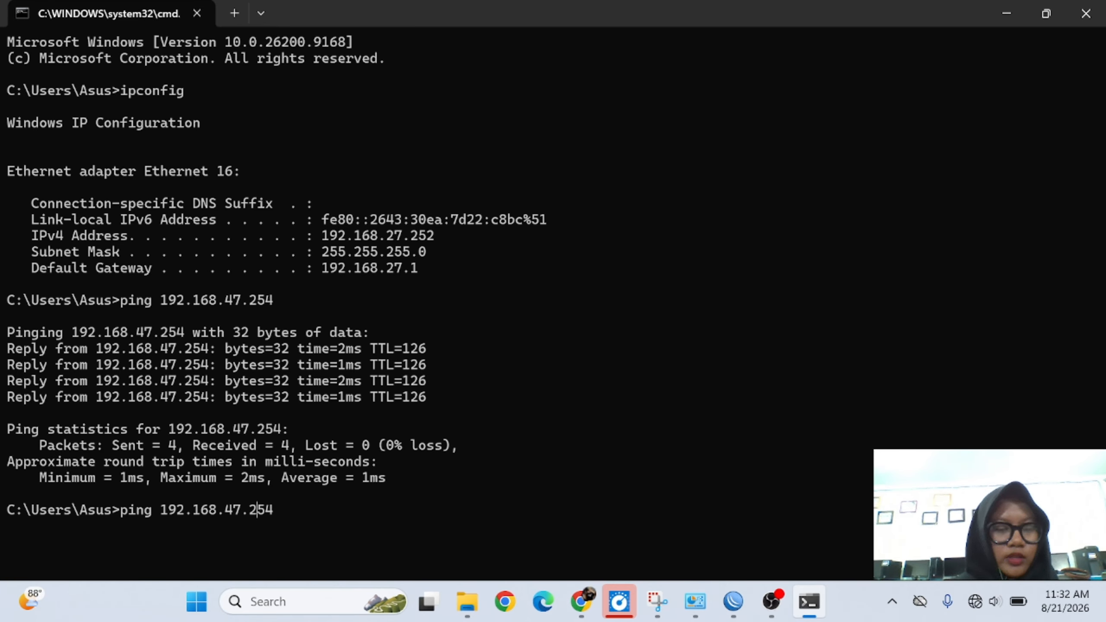
key("Left")
key("Left")
key("BackSpace")
type("5")
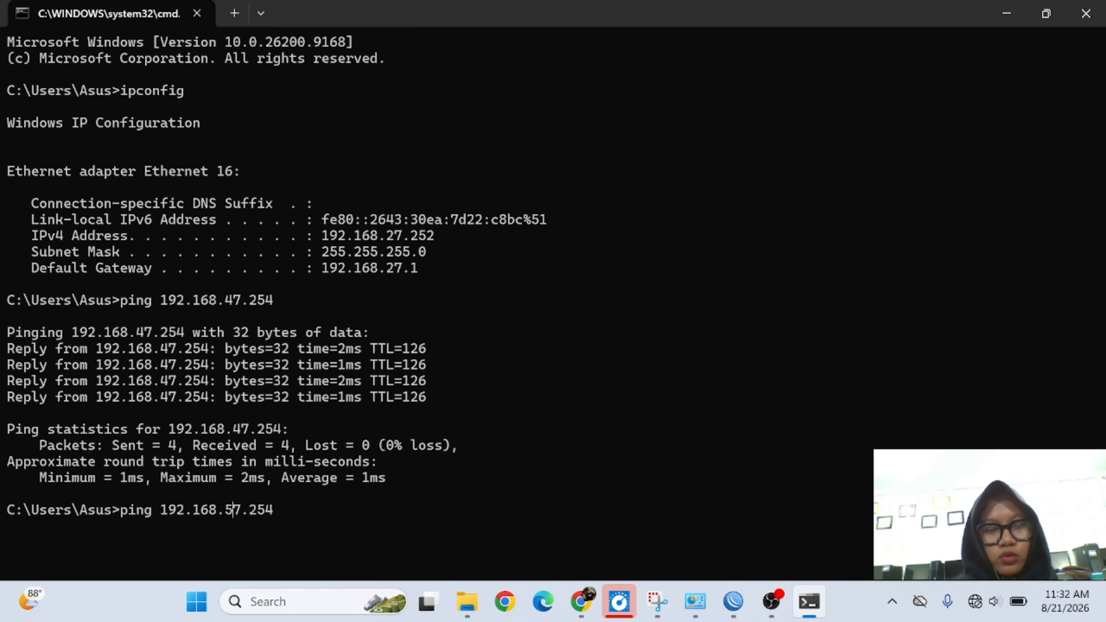
key("Right")
key("Right")
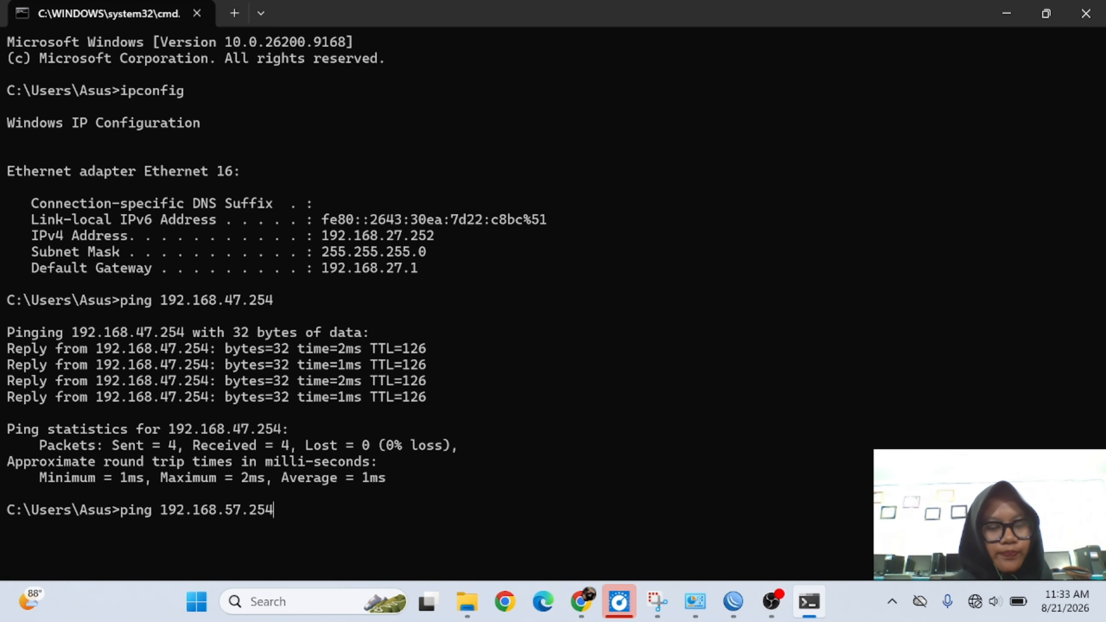
key("BackSpace")
type("3")
key("Return")
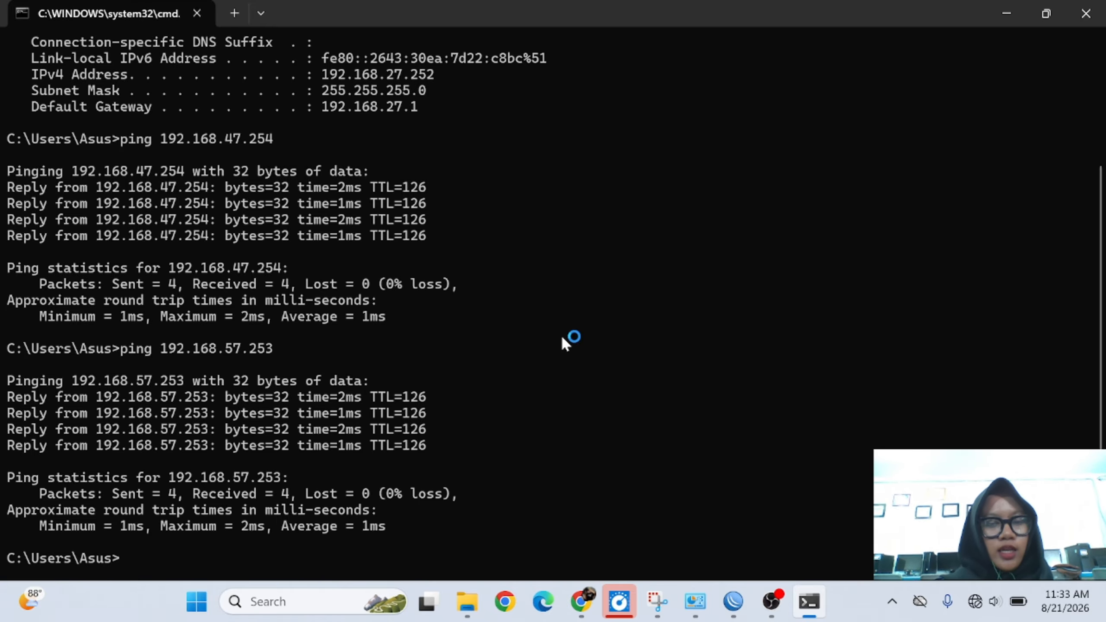
Step: Close the old Command Prompt and start a new cmd session on the PC managing router 192.168.47.1
mouse_move(778, 604)
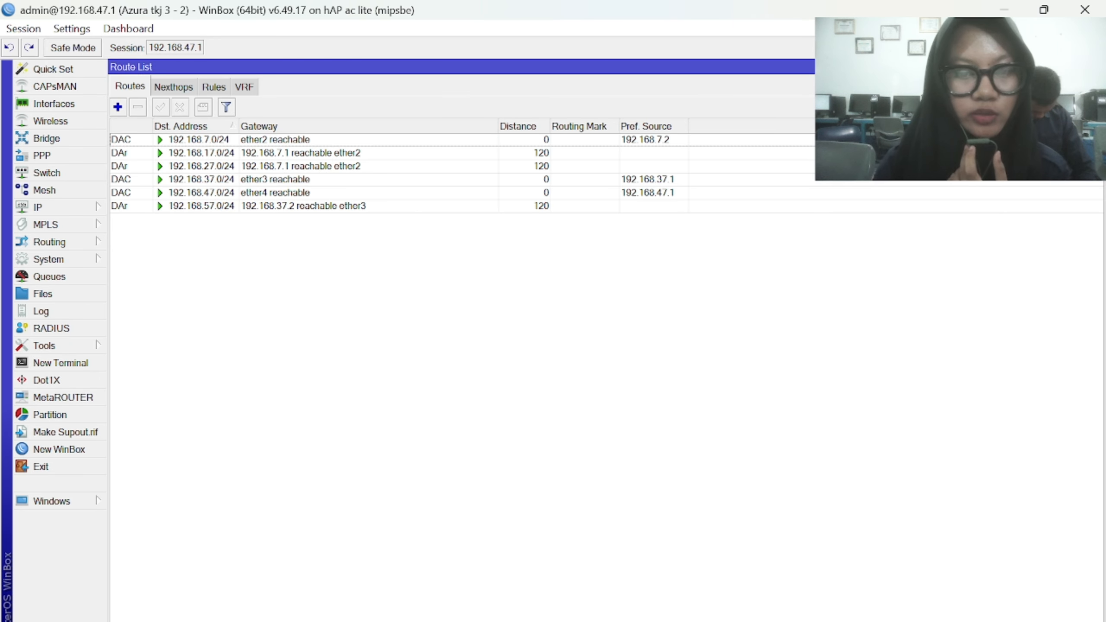
mouse_move(675, 620)
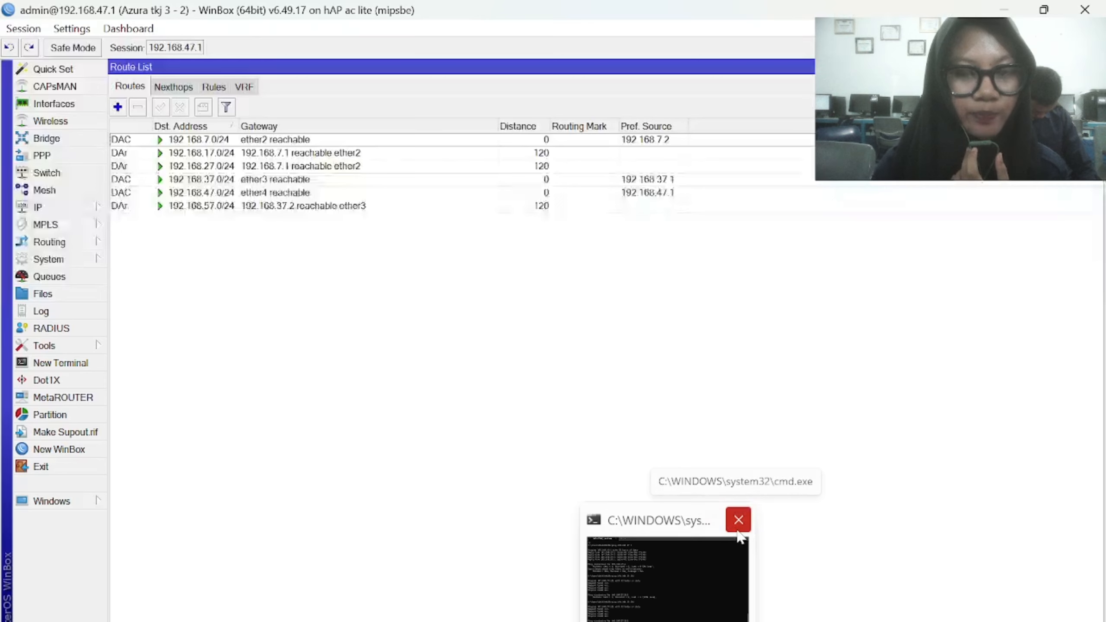
key("super+r")
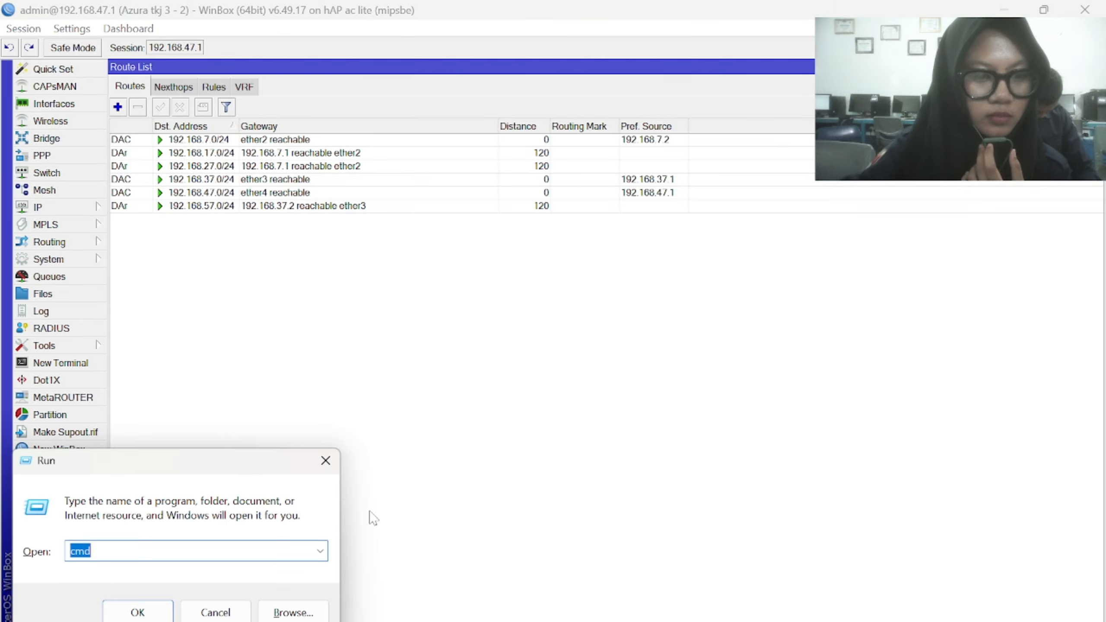
key("Return")
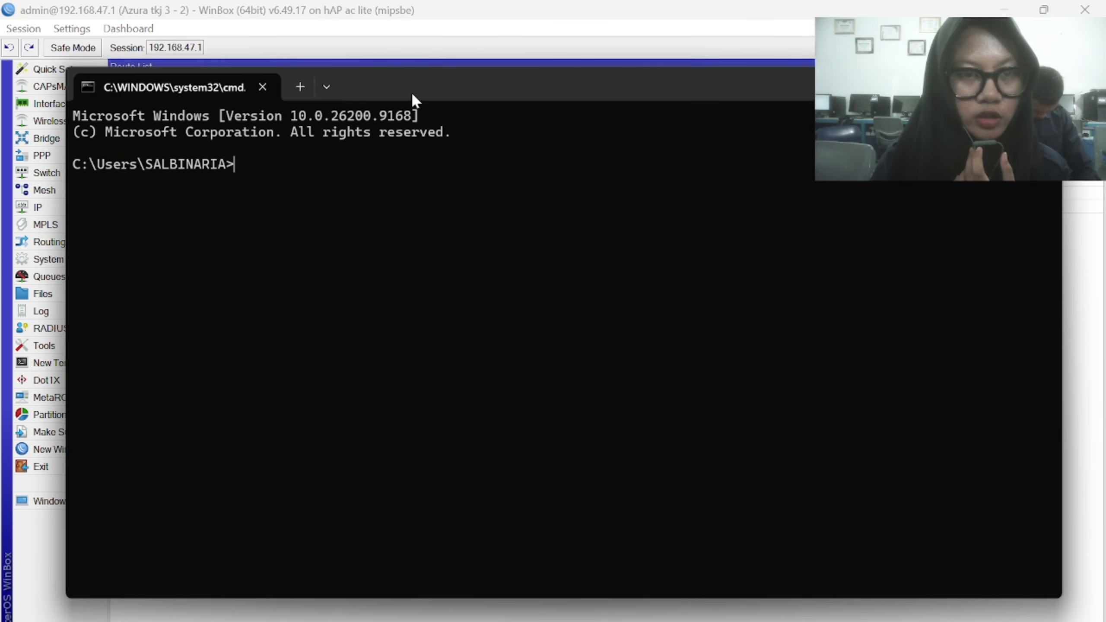
Step: Move Command Prompt aside and check the IP address list of router 192.168.47.1 in WinBox, closing the list when done
left_click_drag(411, 92, 492, 289)
left_click(80, 208)
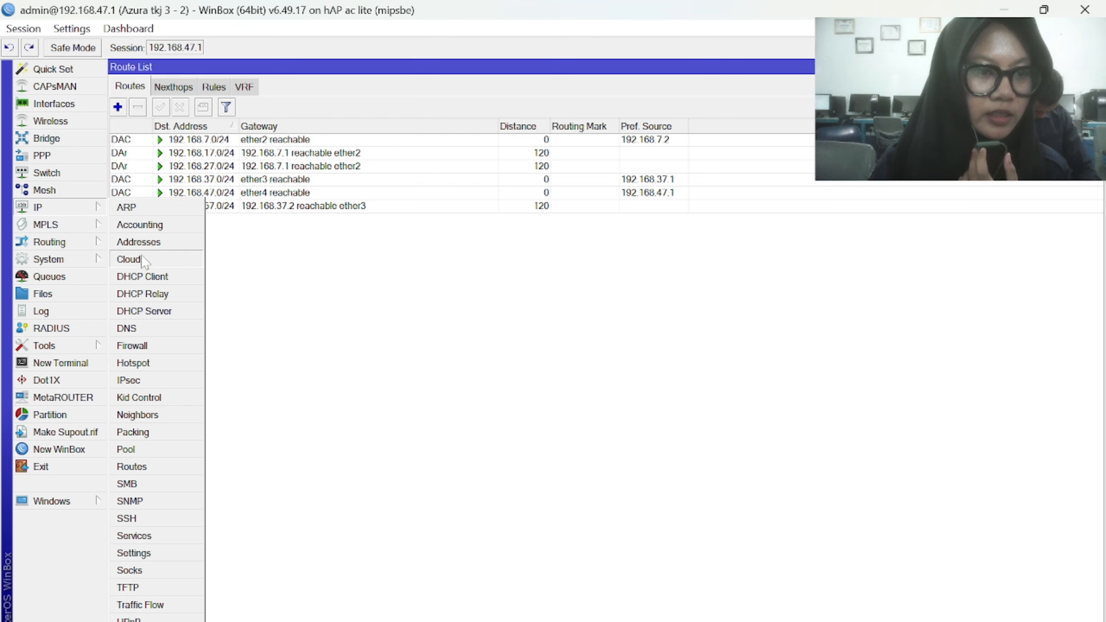
left_click(141, 242)
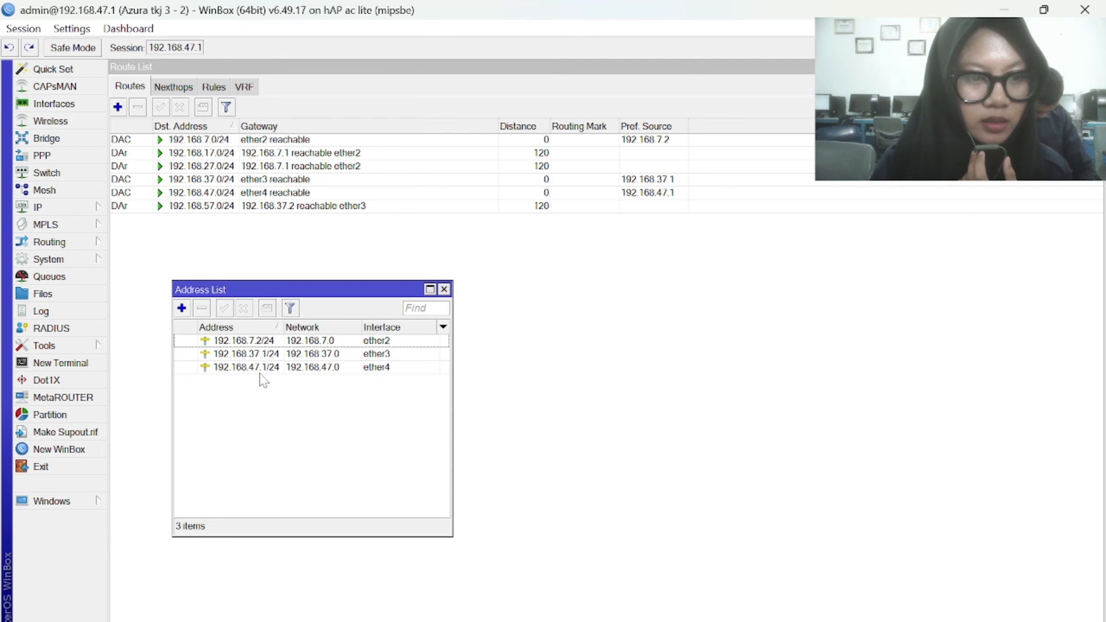
left_click(444, 289)
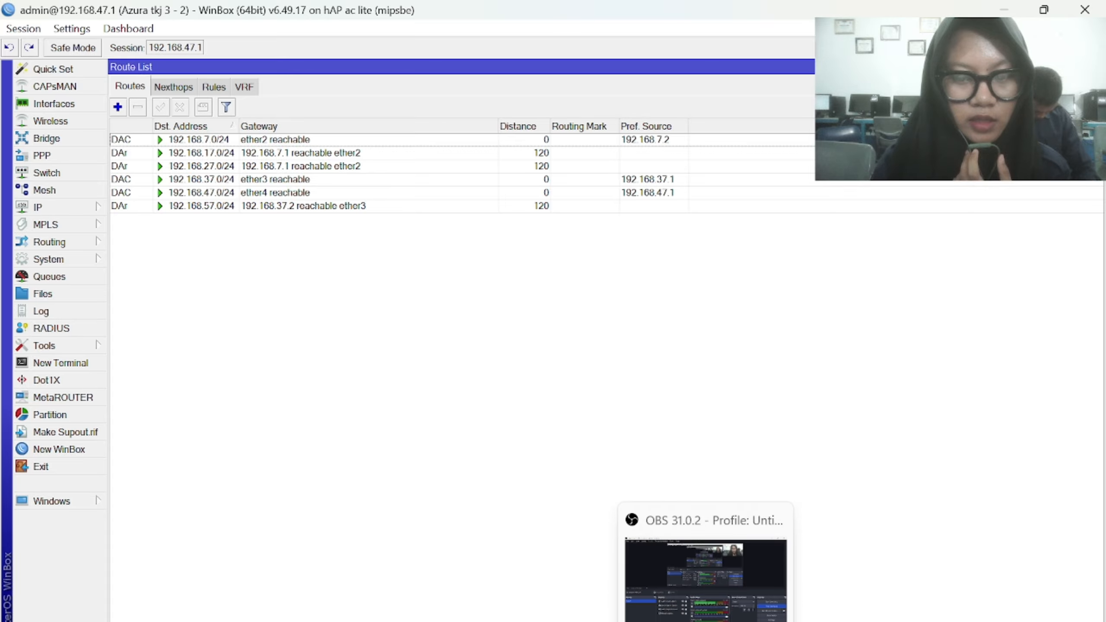
Step: Switch back to Command Prompt, run ipconfig, and reposition the window to read this PC's address configuration
left_click(744, 620)
type("ipconfig")
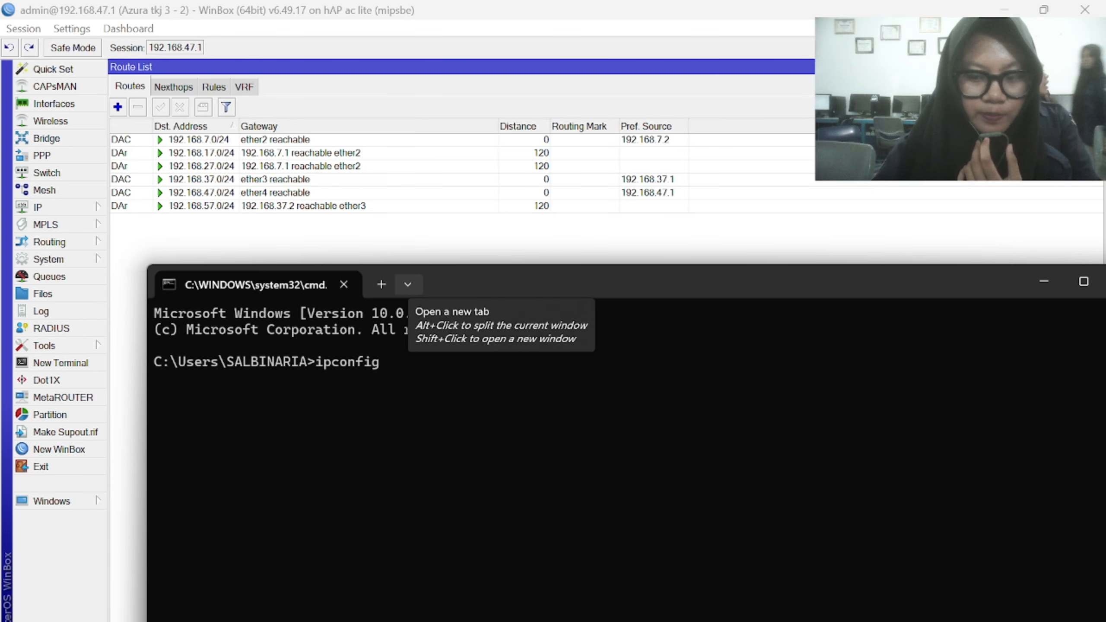
key("Return")
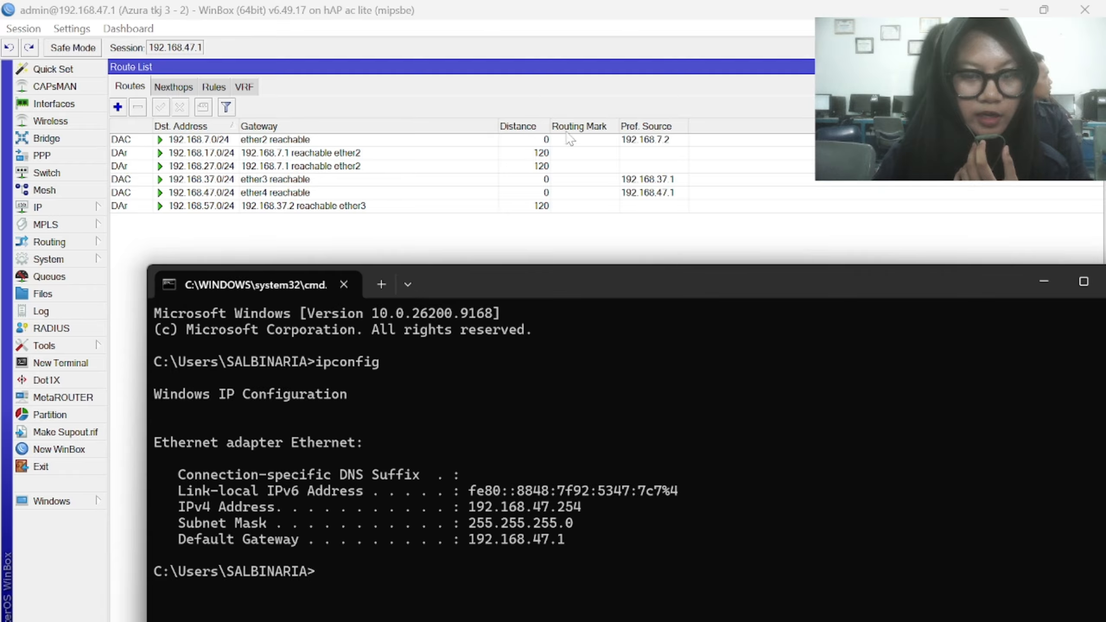
left_click_drag(575, 290, 545, 150)
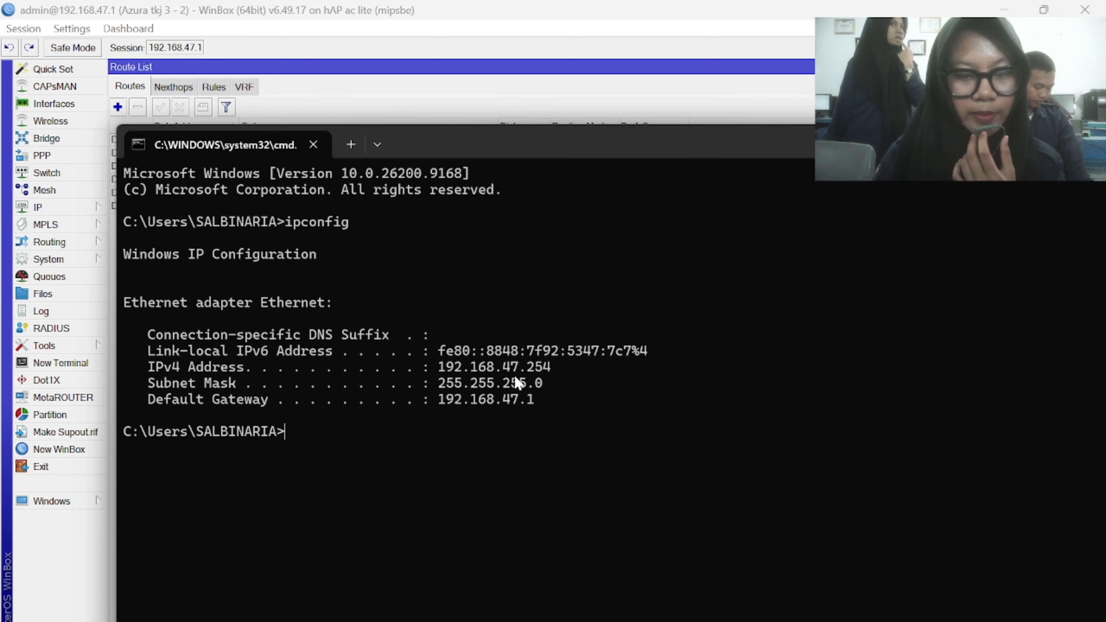
Step: Ping 192.168.27.251 and 192.168.57.253 from Command Prompt to test both remote networks, and minimise the window
type("ping 1")
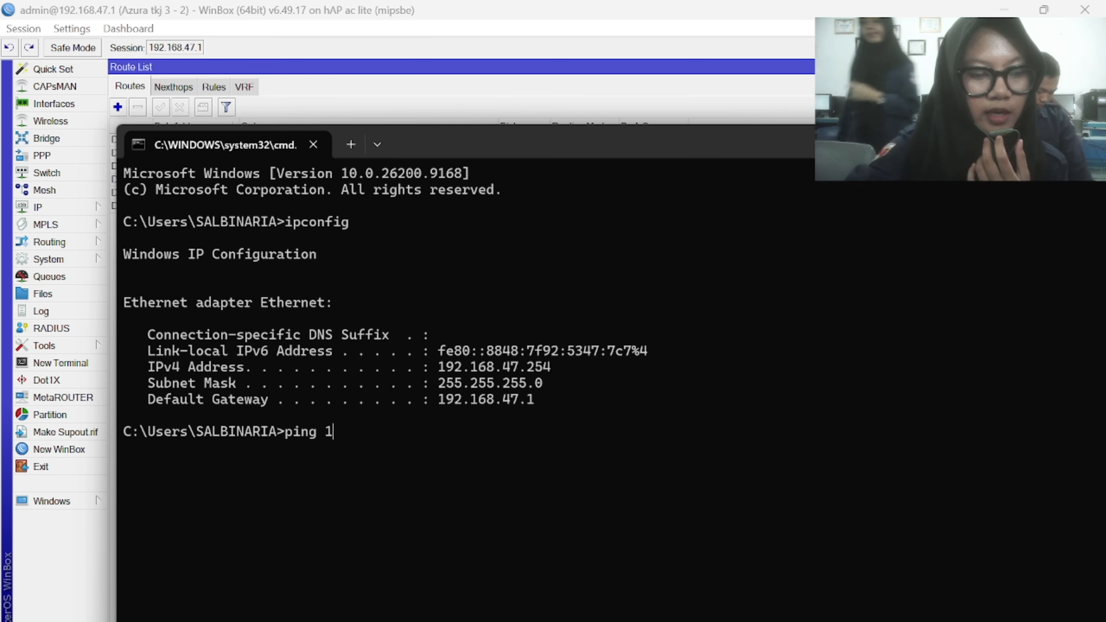
type("92/")
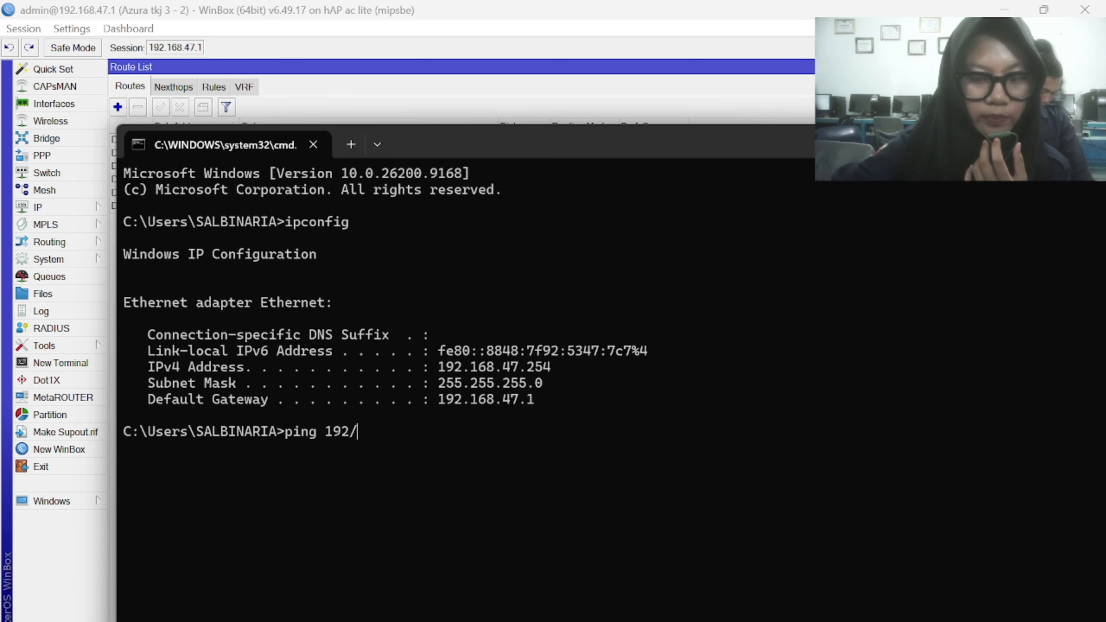
key("BackSpace")
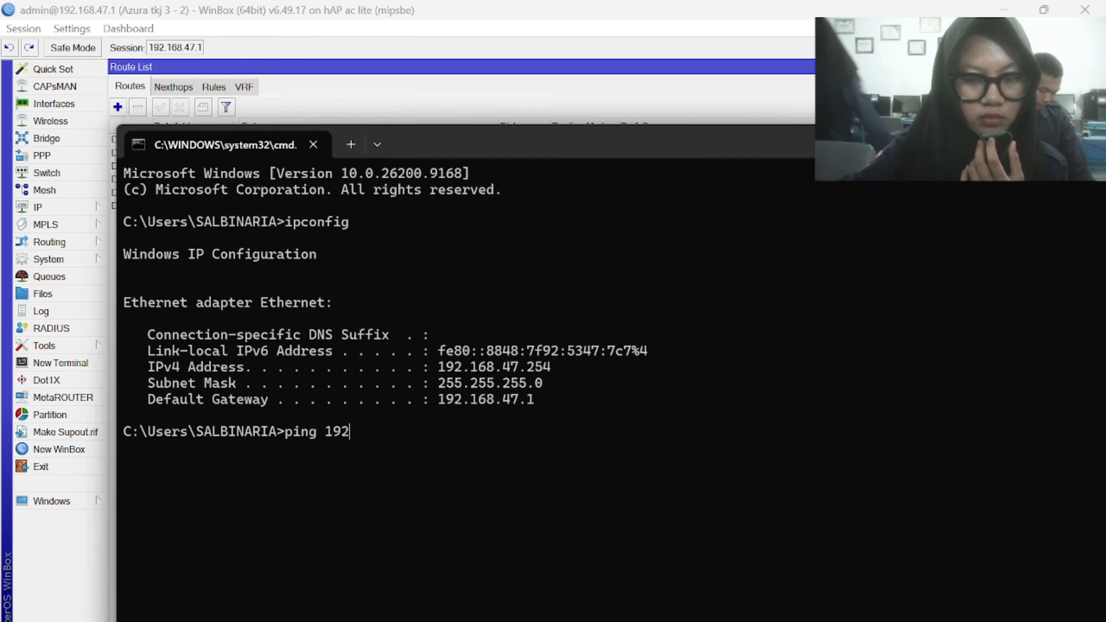
type(".168.")
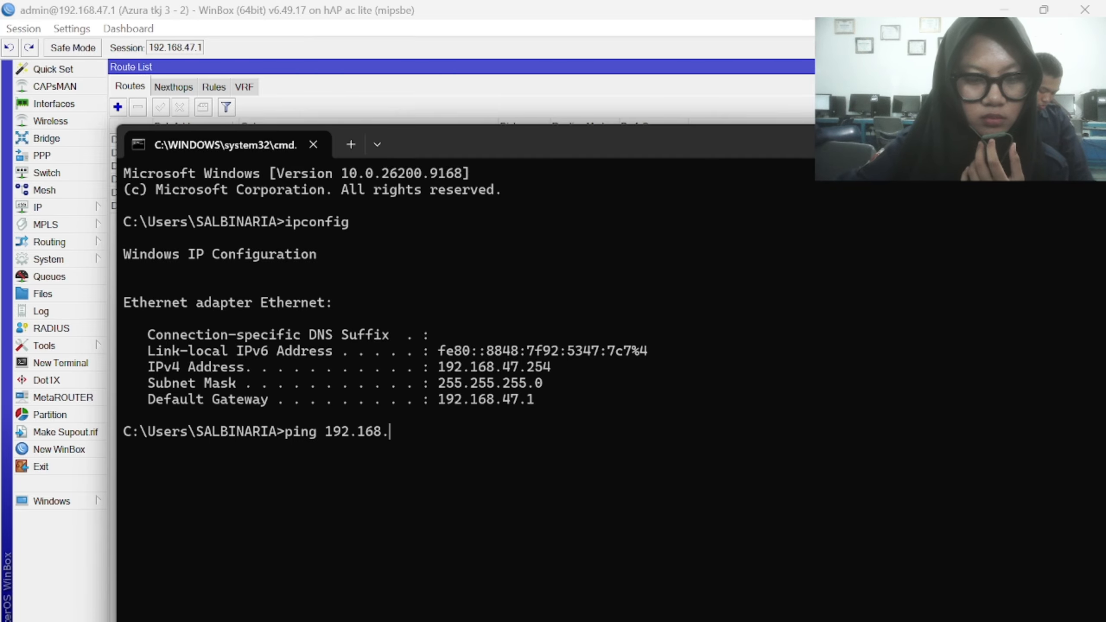
type("27.251")
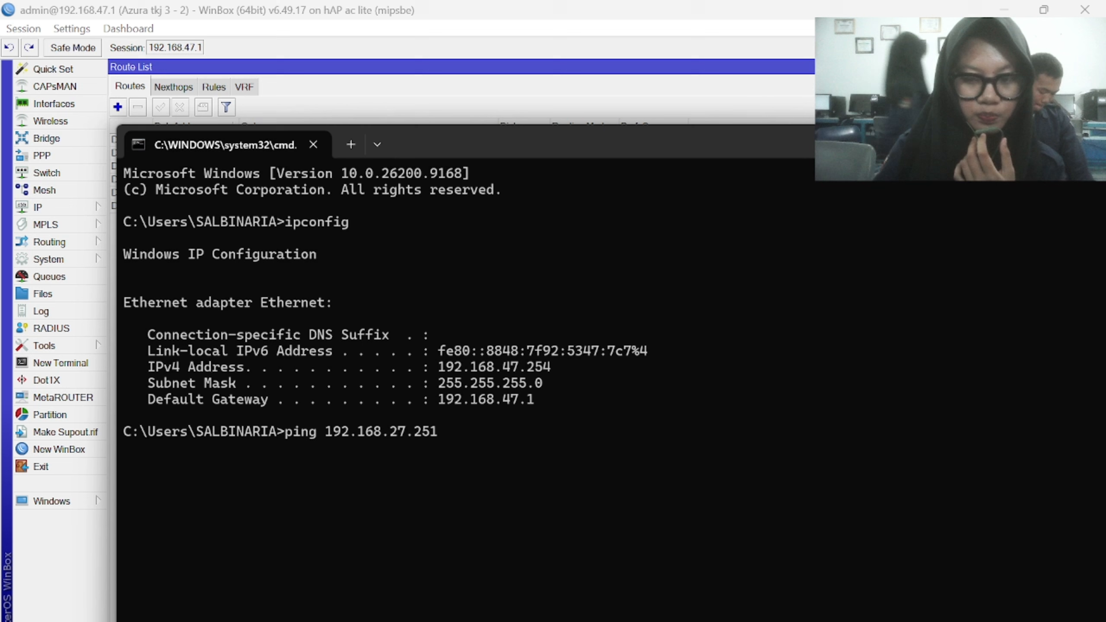
key("Return")
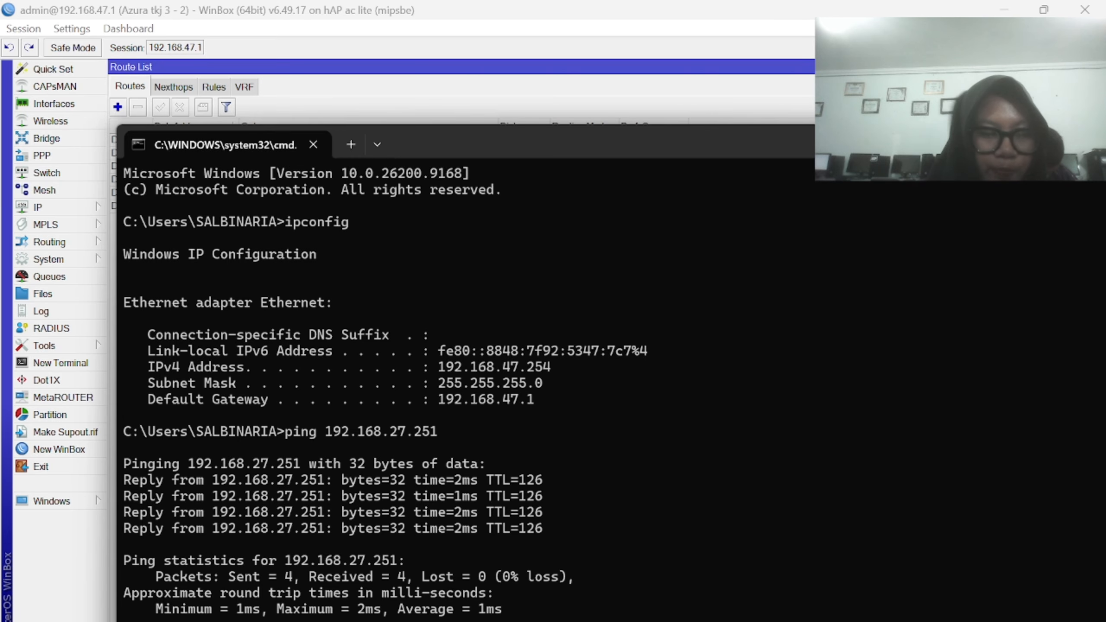
key("Return")
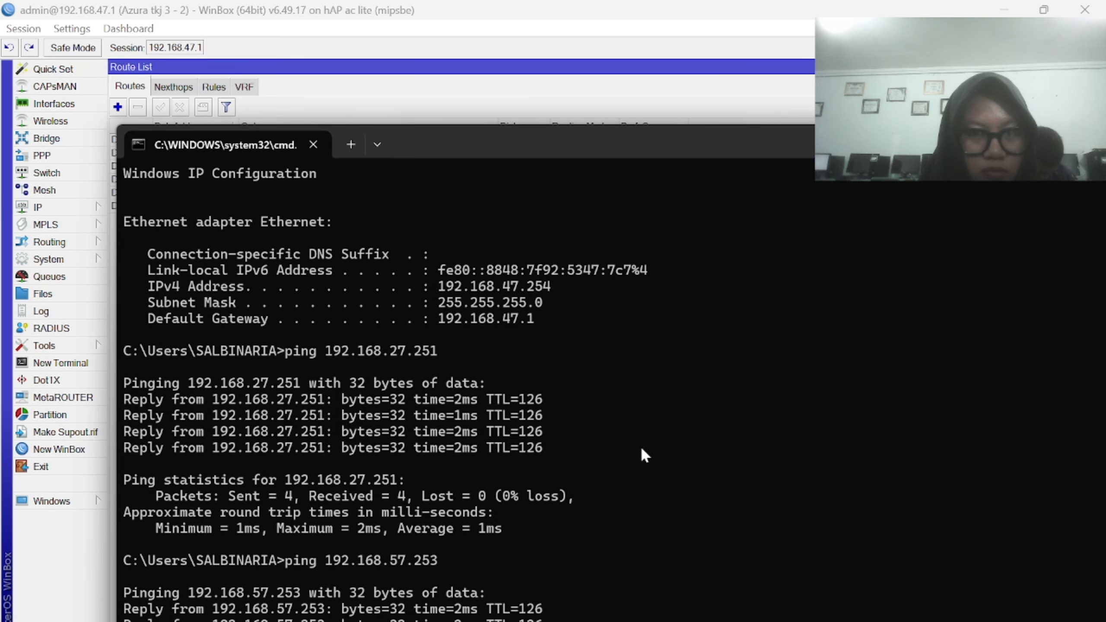
left_click(1046, 145)
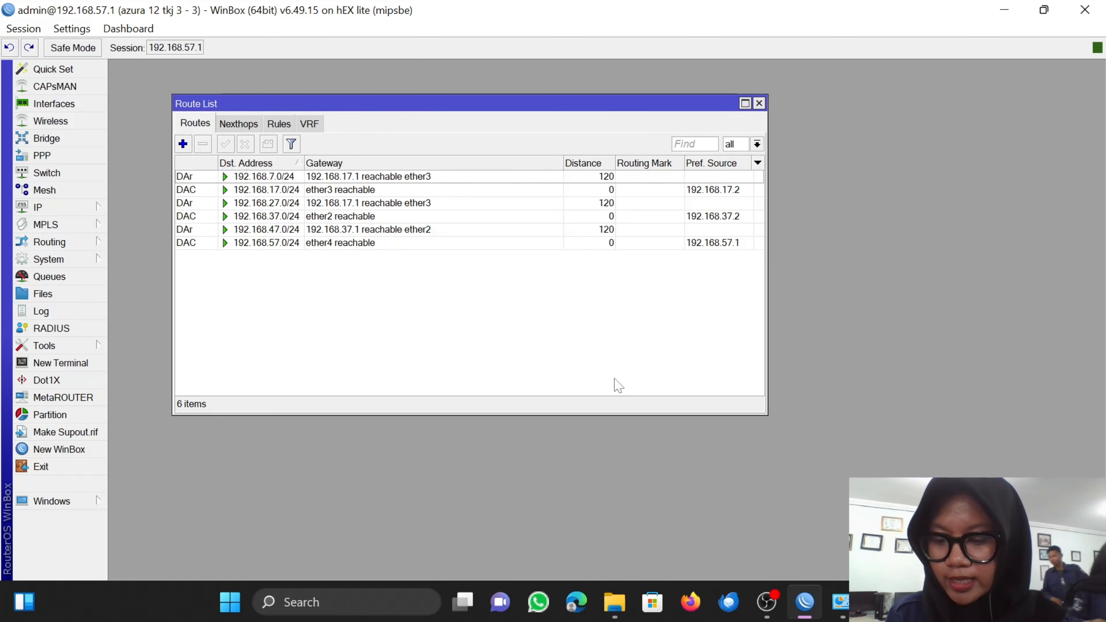
Step: Launch cmd on the PC managing router 192.168.57.1 and run ipconfig to check its address configuration
key("super+r")
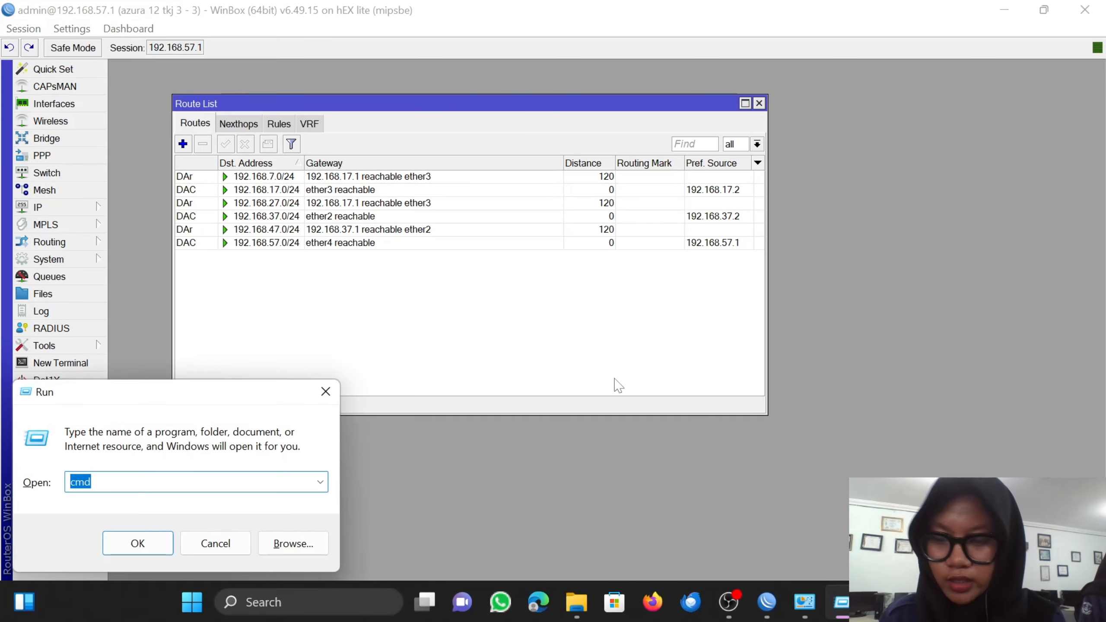
key("Return")
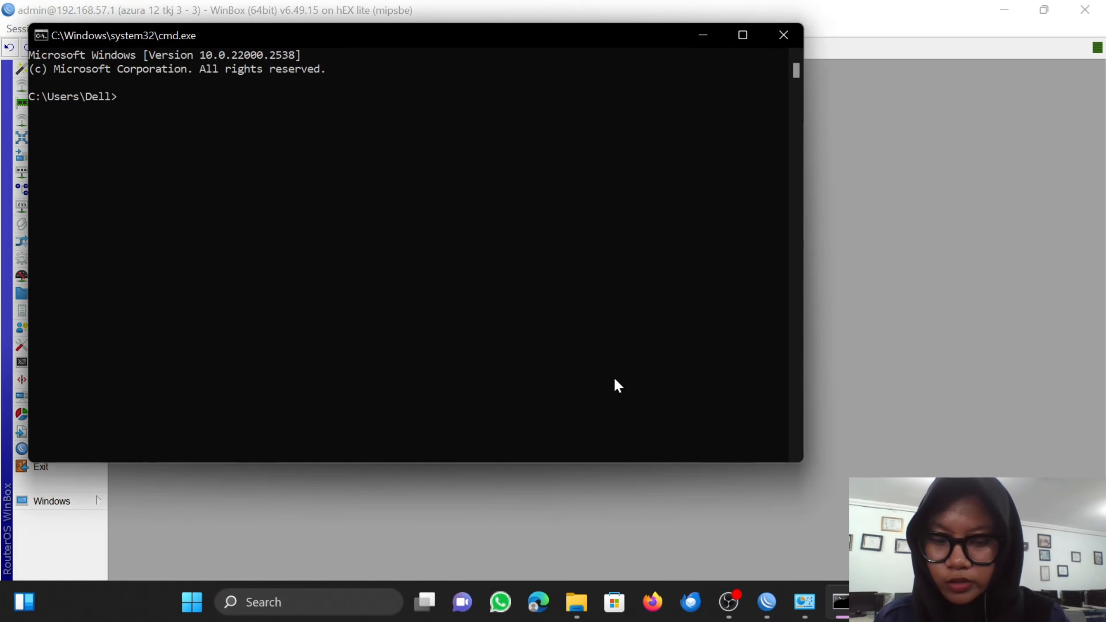
type("ipconfig")
key("Return")
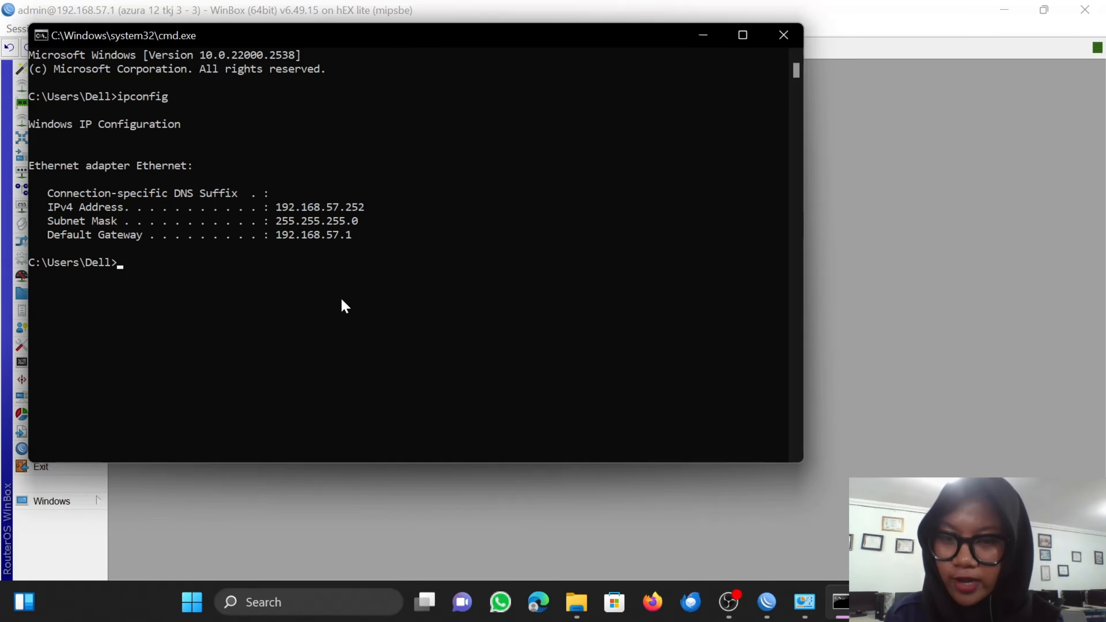
Step: Ping 192.168.27.251 from this PC to test connectivity to the first router's client network
type("ping")
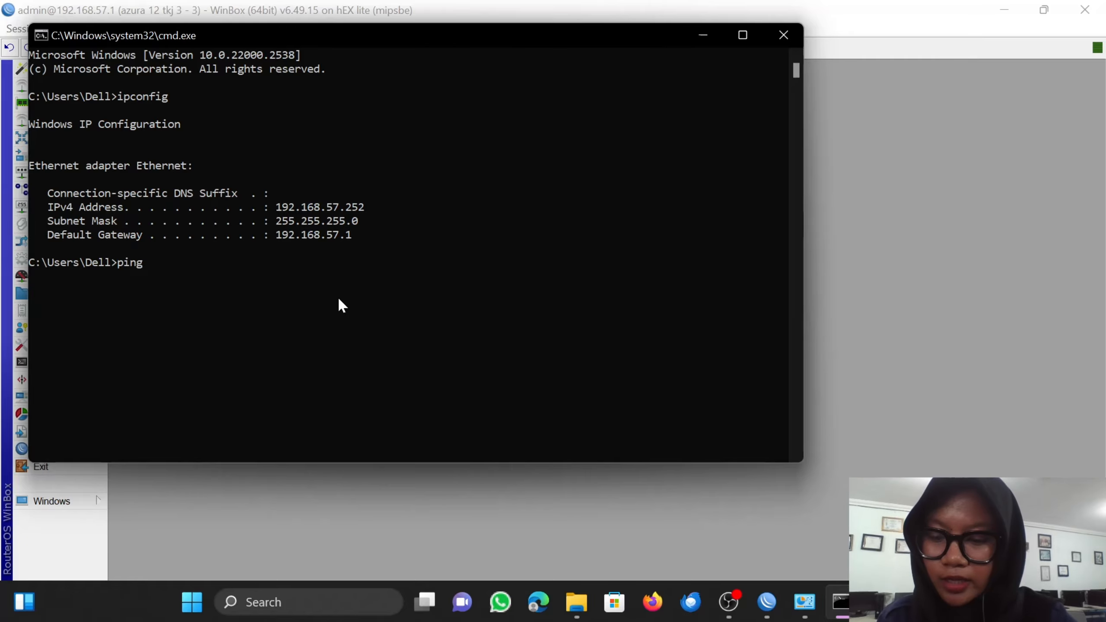
type(" 192.")
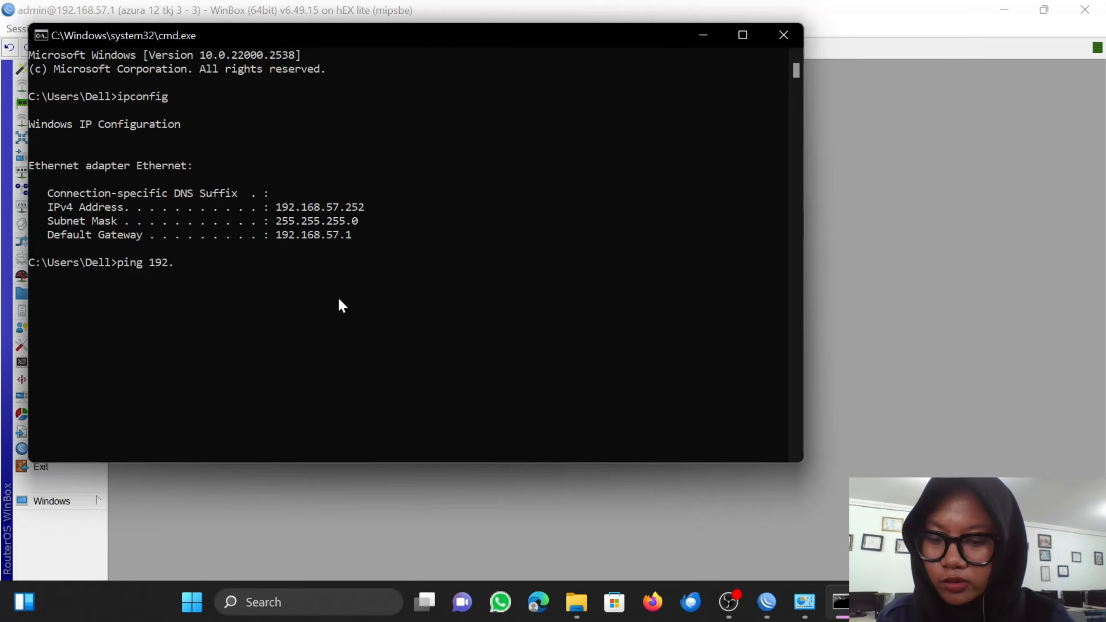
type("168.")
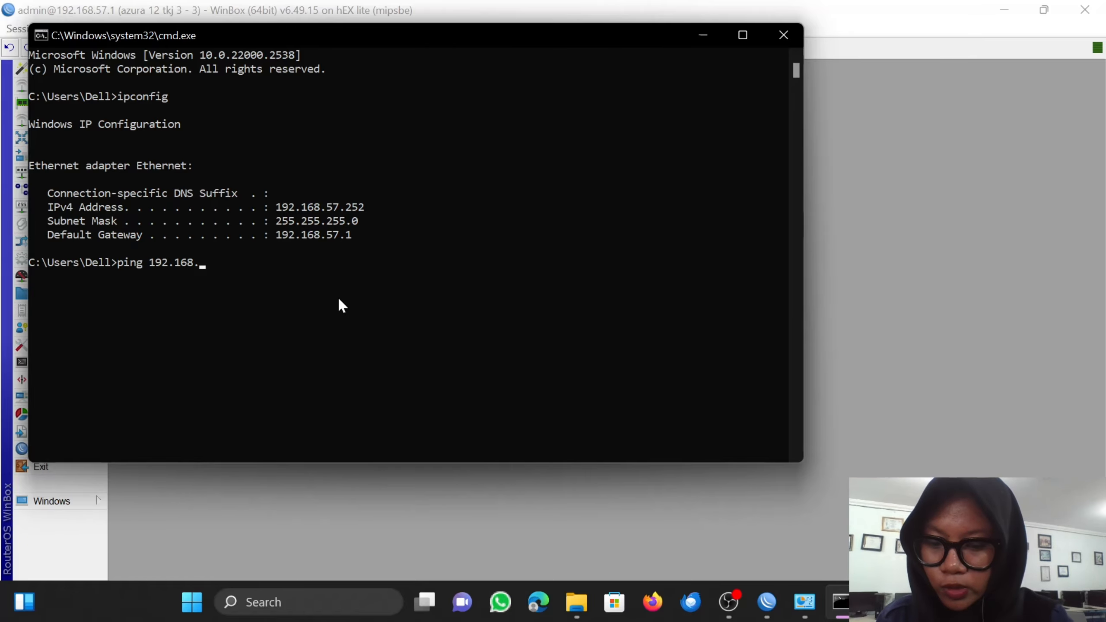
type("27.251")
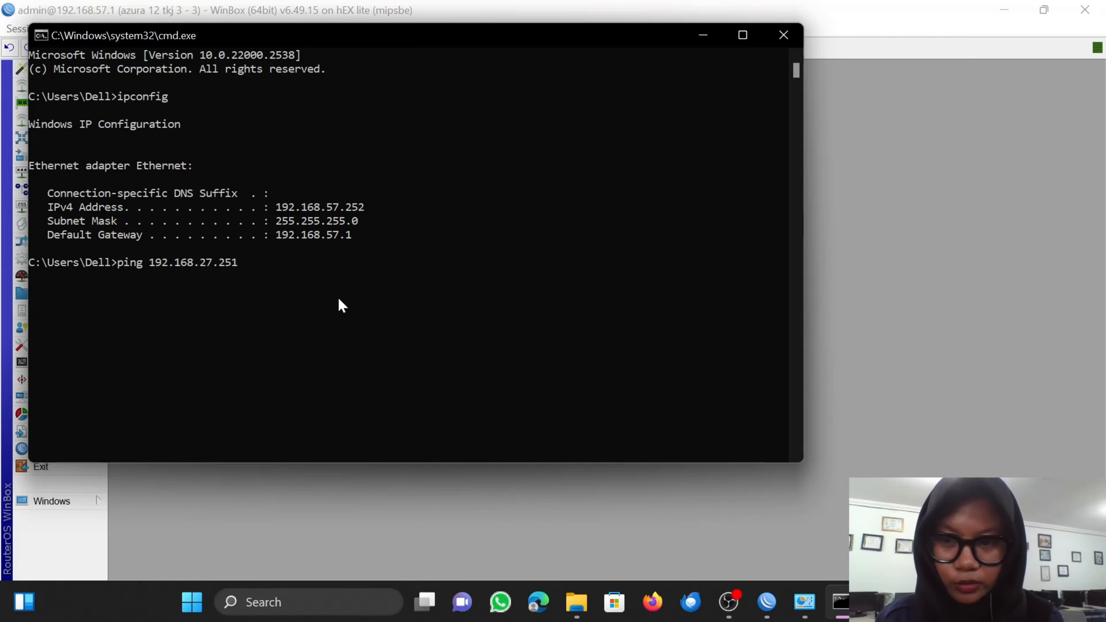
key("Return")
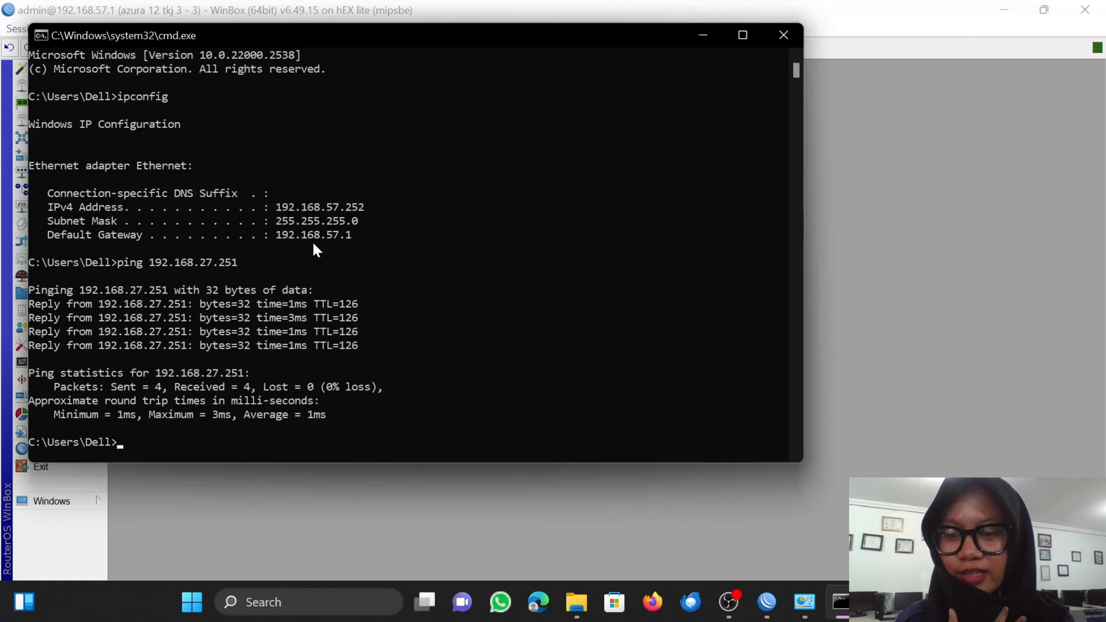
Step: Reuse the previous ping command with the address changed to 192.168.47.254 and run it
key("Up")
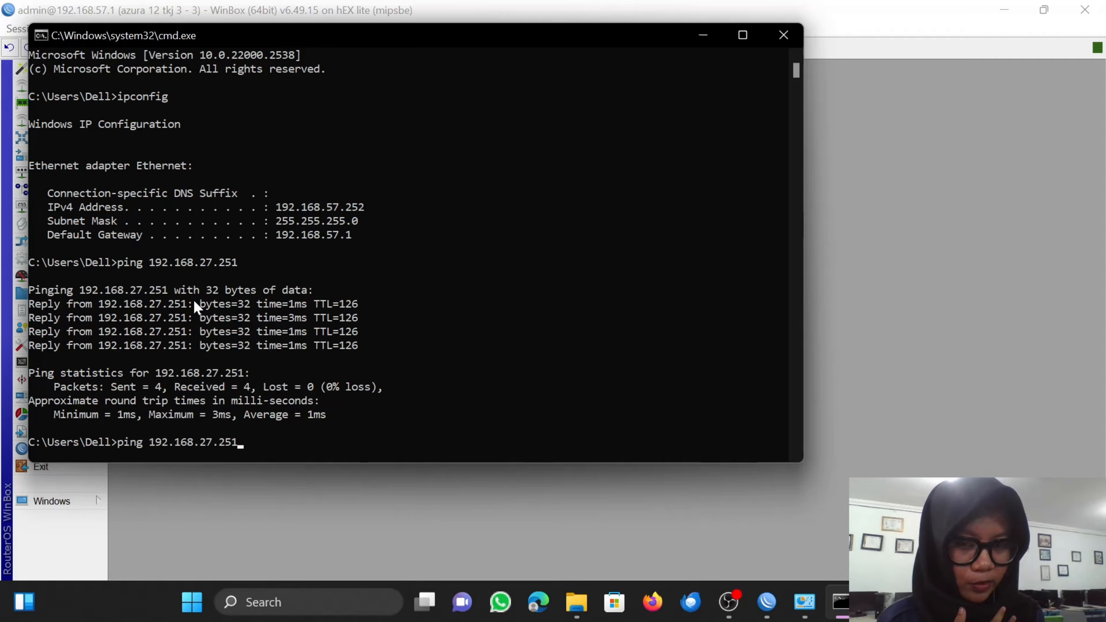
key("BackSpace")
key("BackSpace")
key("BackSpace")
key("BackSpace")
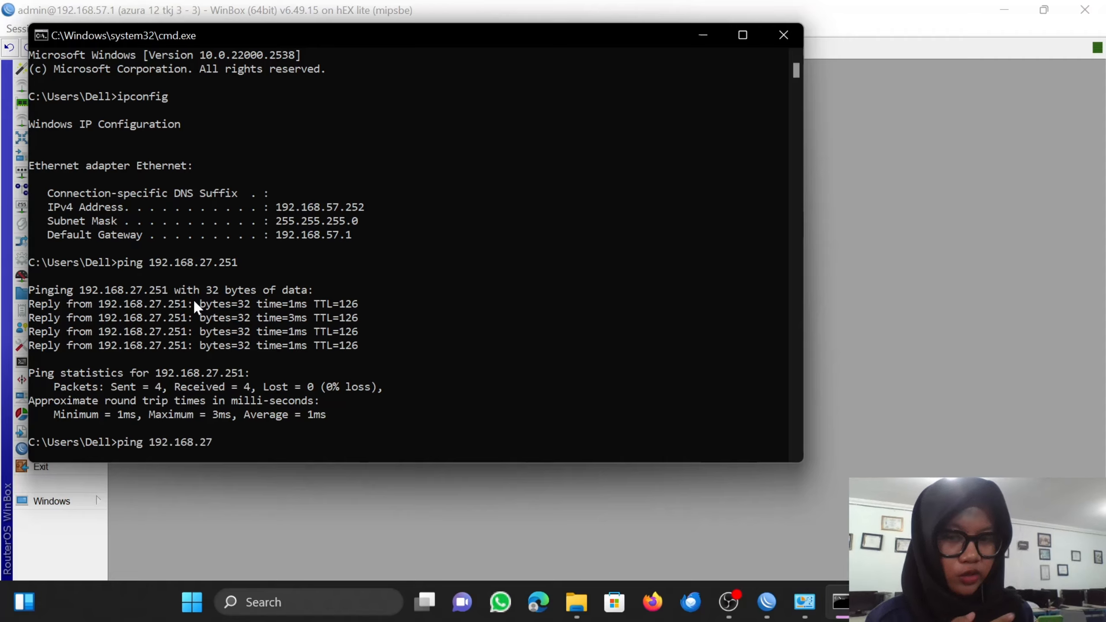
key("BackSpace")
key("BackSpace")
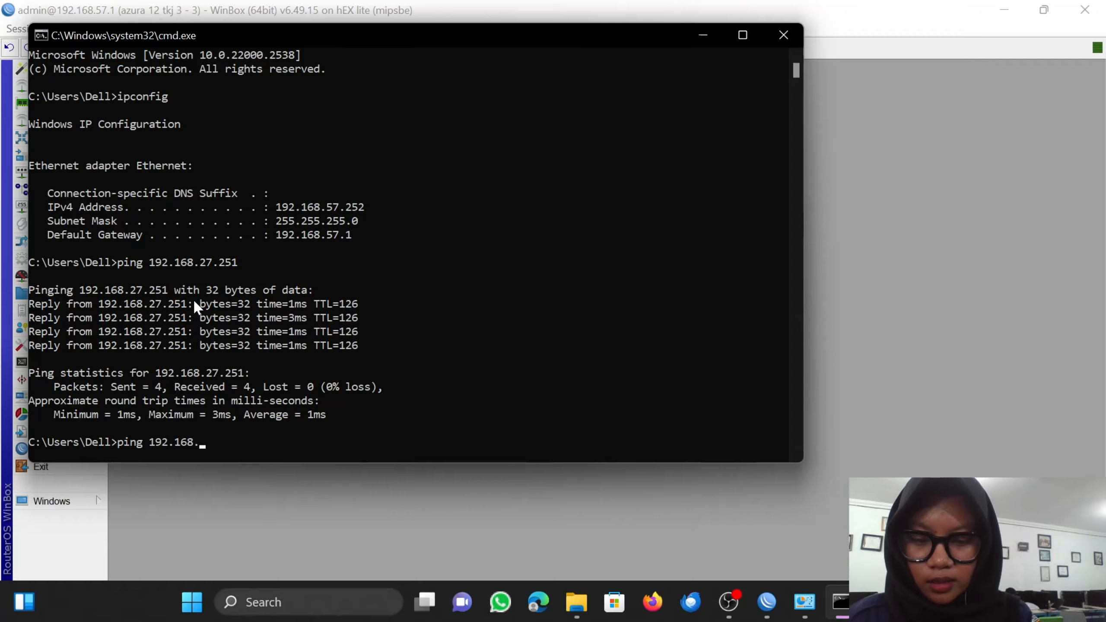
type("47")
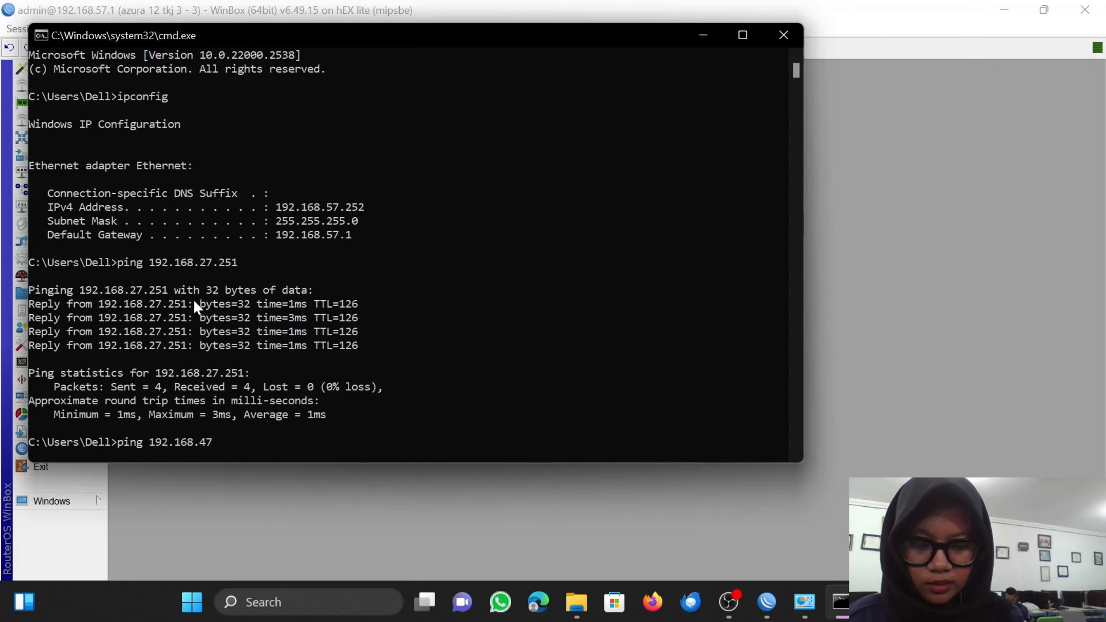
type(".")
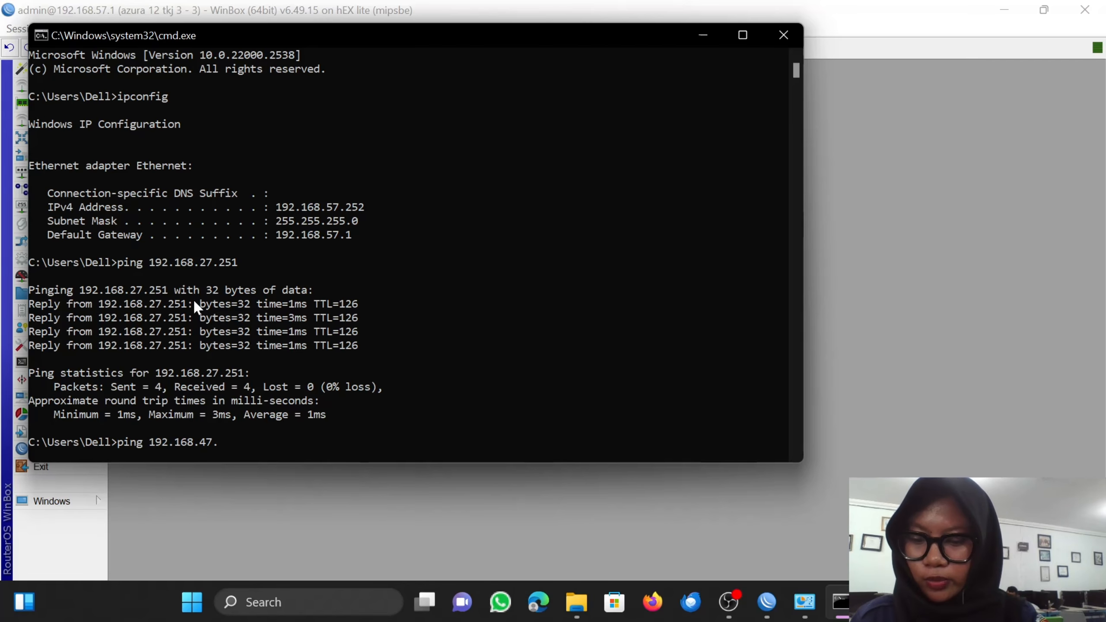
type("254")
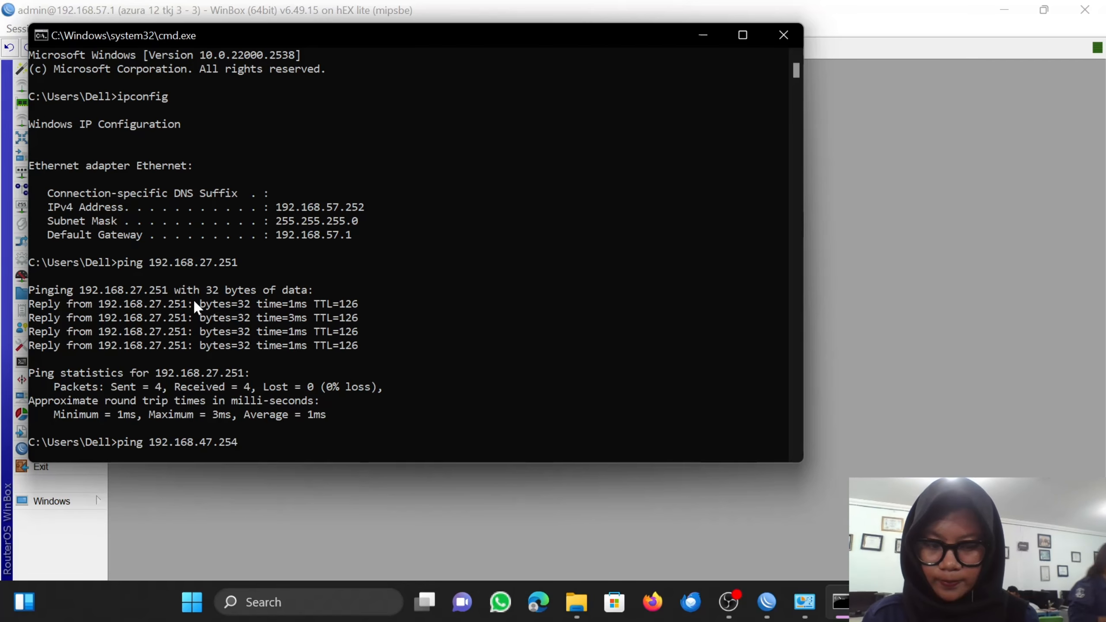
key("Return")
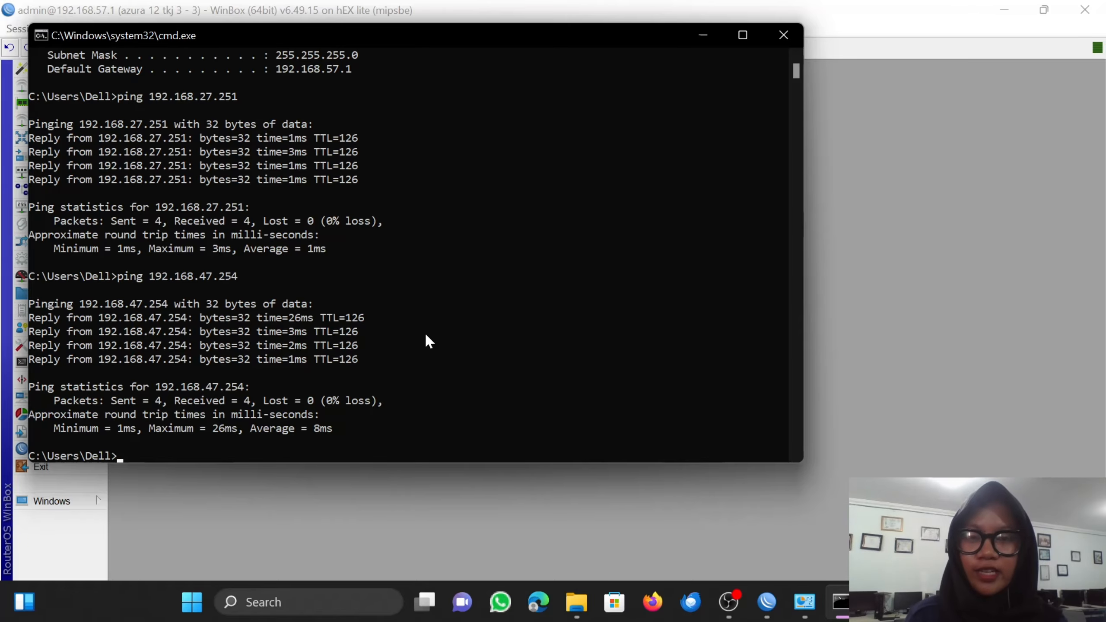
Step: Return to WinBox and review the IP address list and the DHCP server list of router 192.168.57.1
left_click(560, 537)
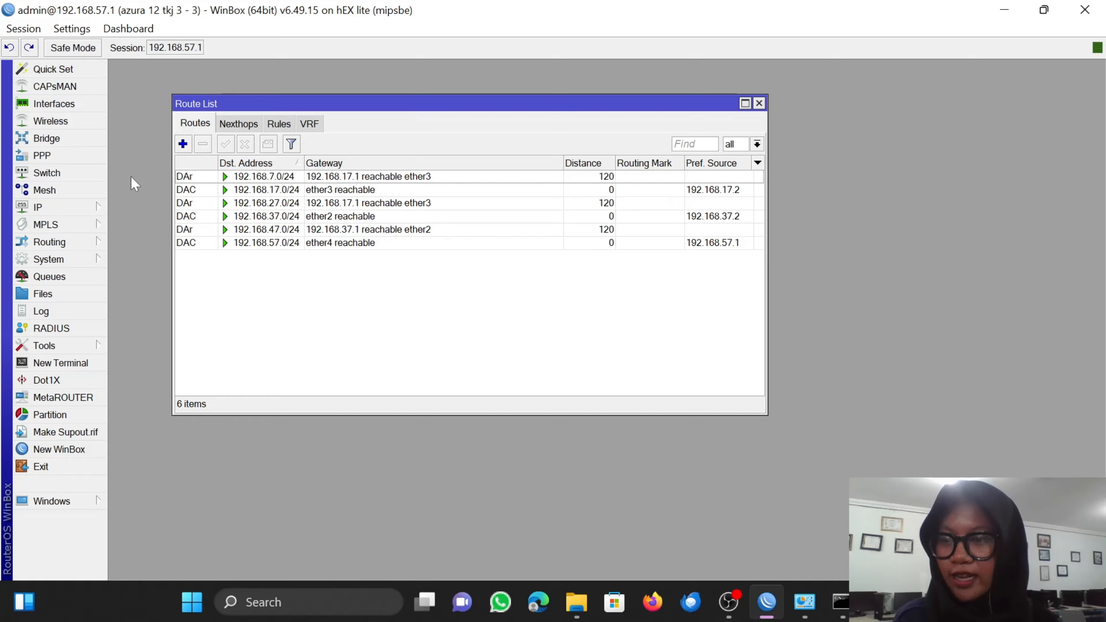
left_click(39, 208)
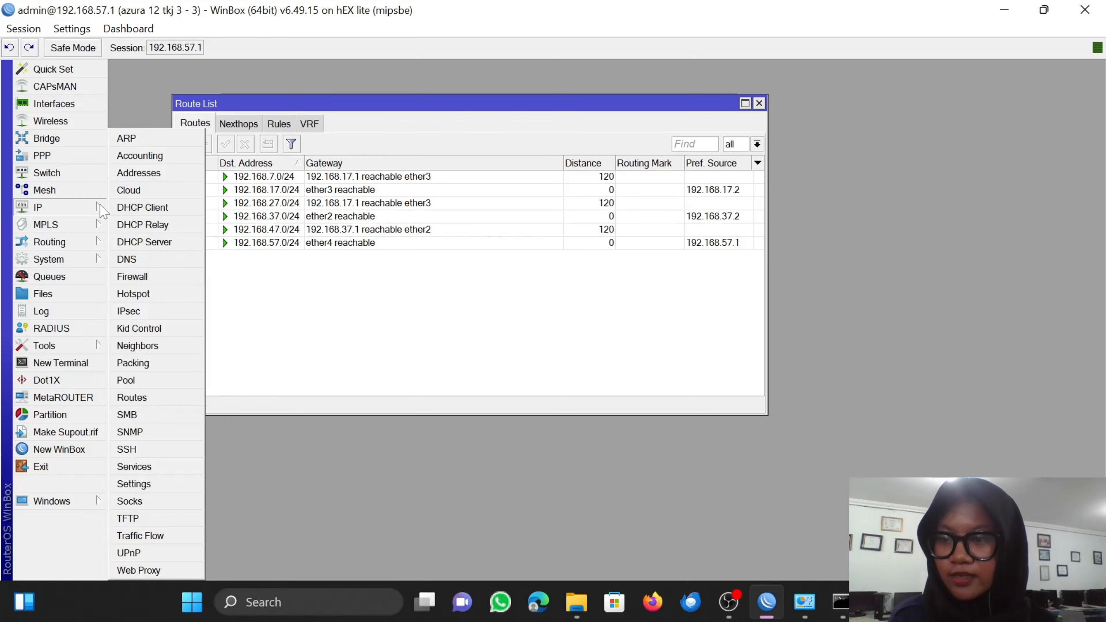
left_click(136, 173)
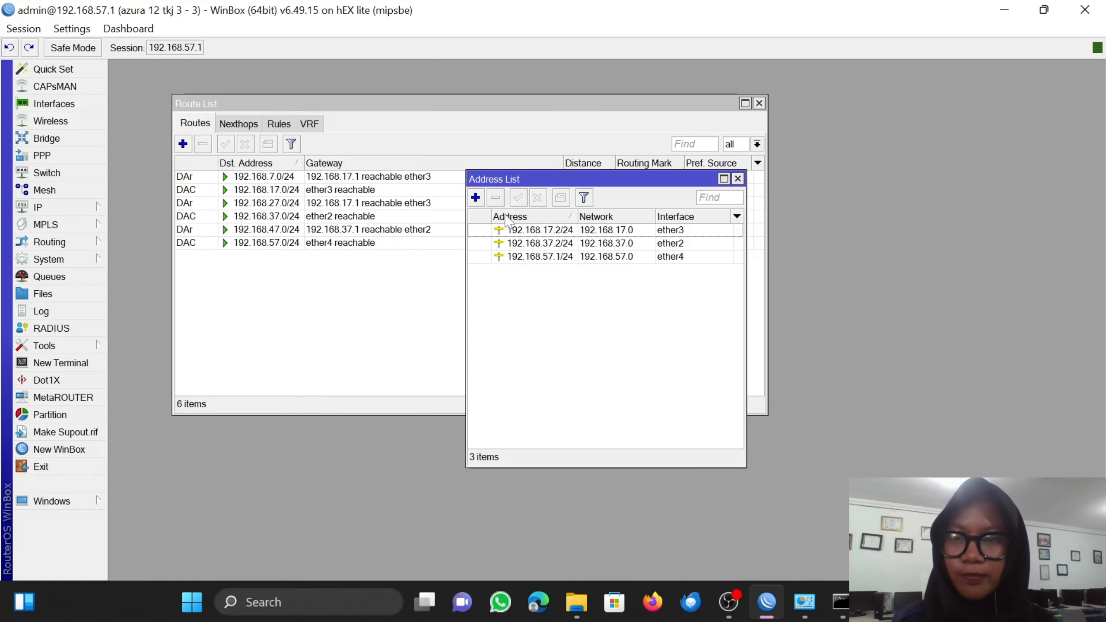
left_click(44, 207)
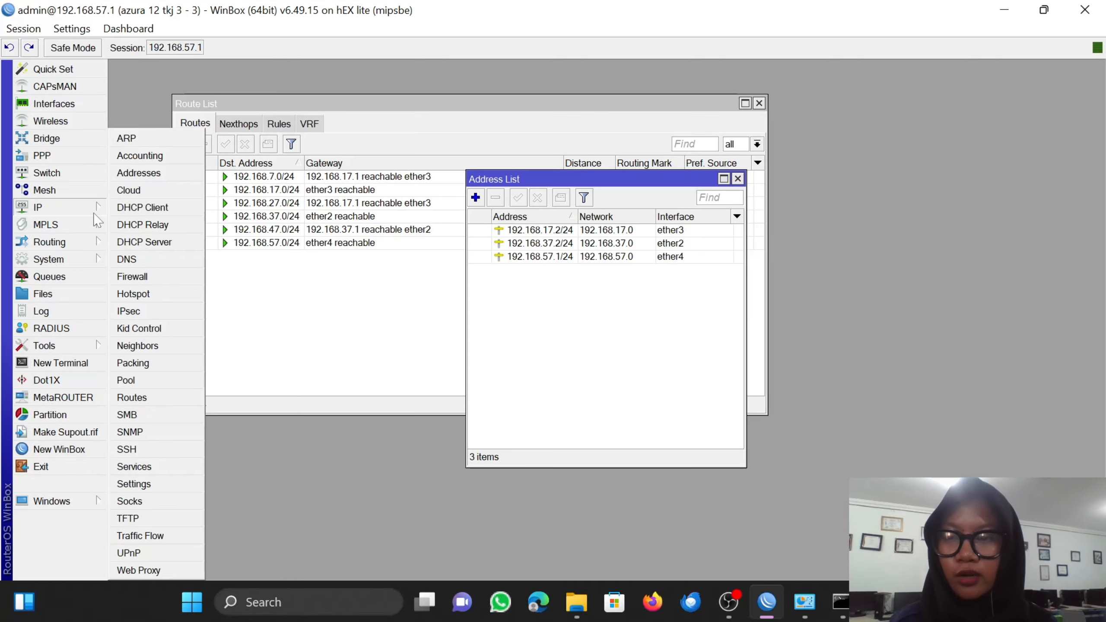
left_click(149, 242)
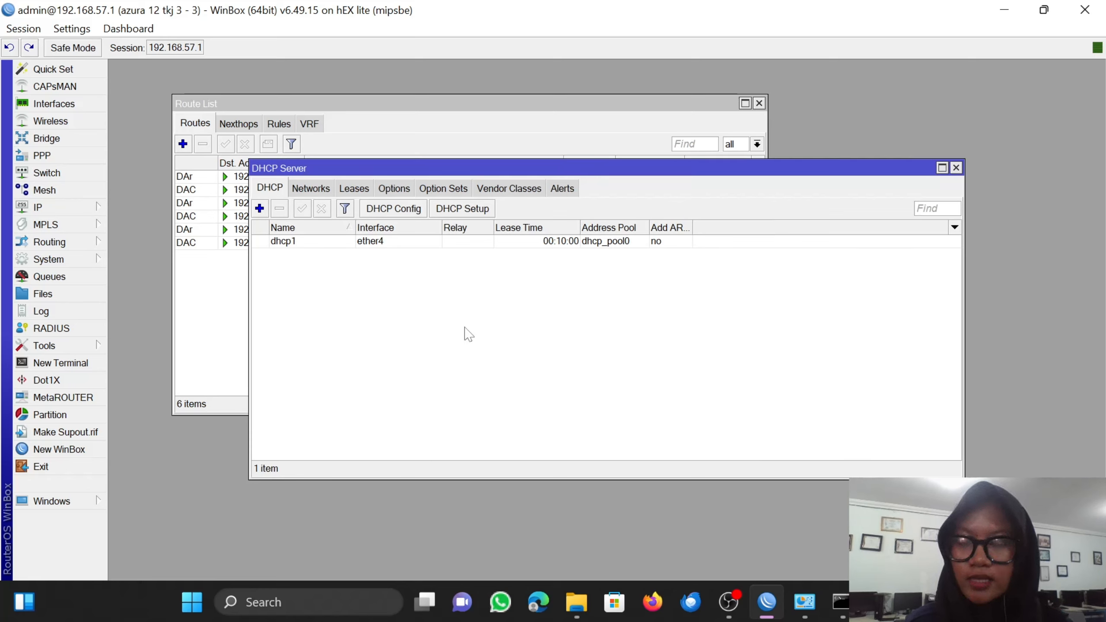
Step: Open the RIP settings of router 192.168.57.1 and review the list of networks included in RIP
left_click(72, 246)
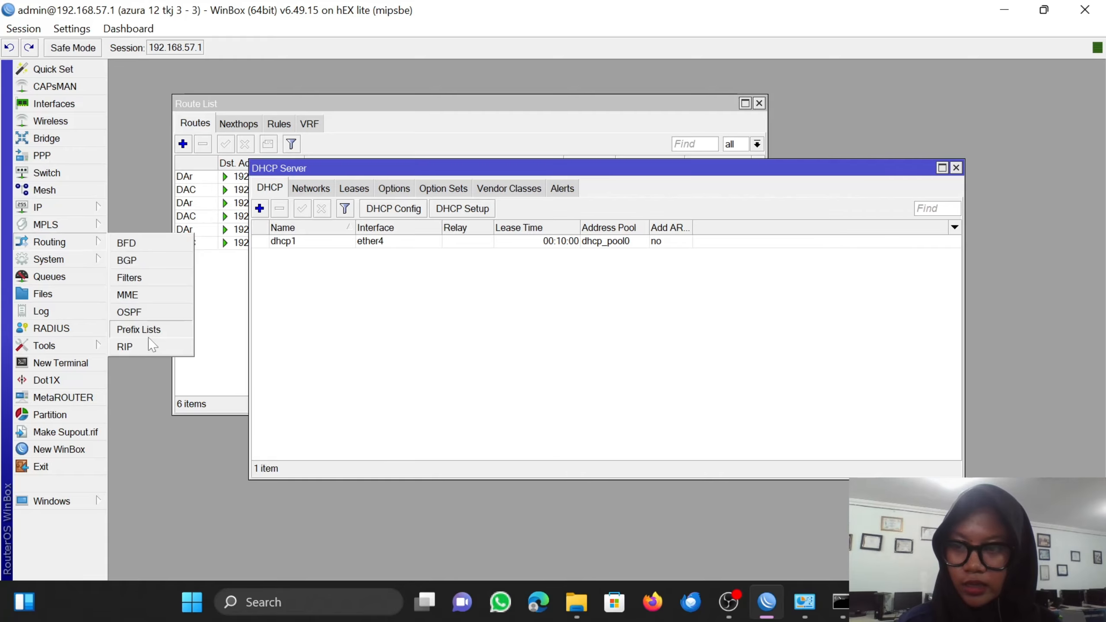
left_click(126, 347)
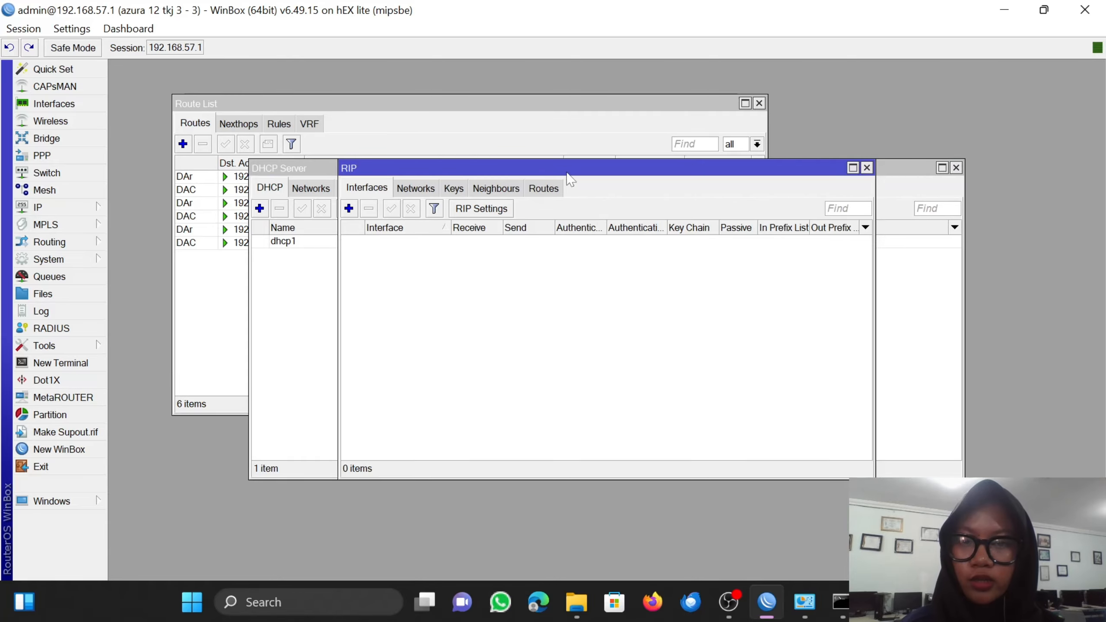
left_click_drag(566, 175, 526, 158)
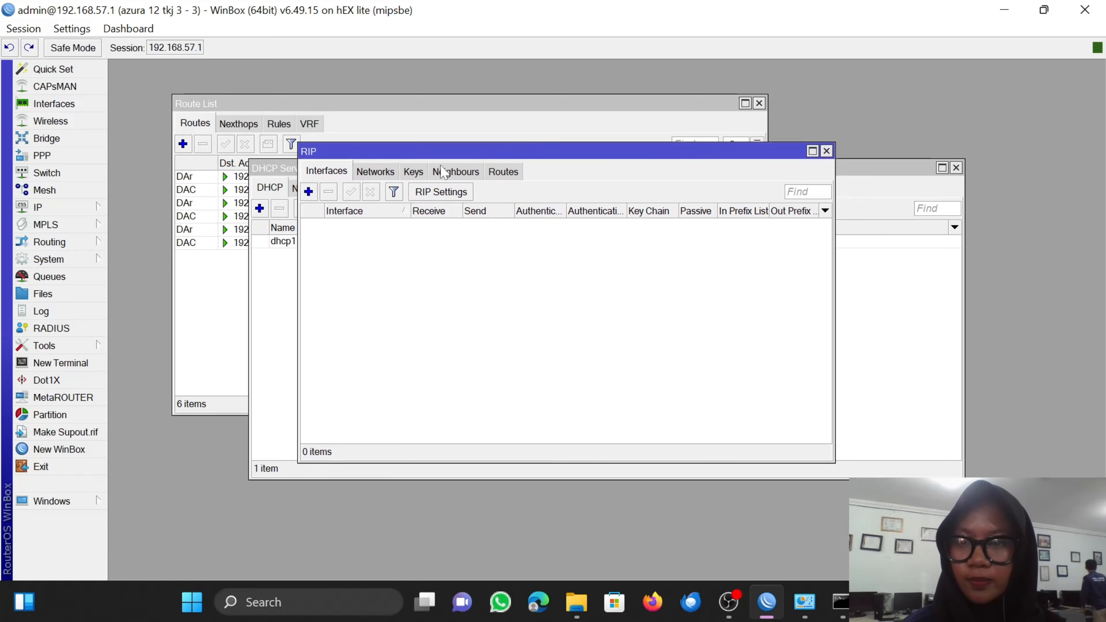
left_click(385, 173)
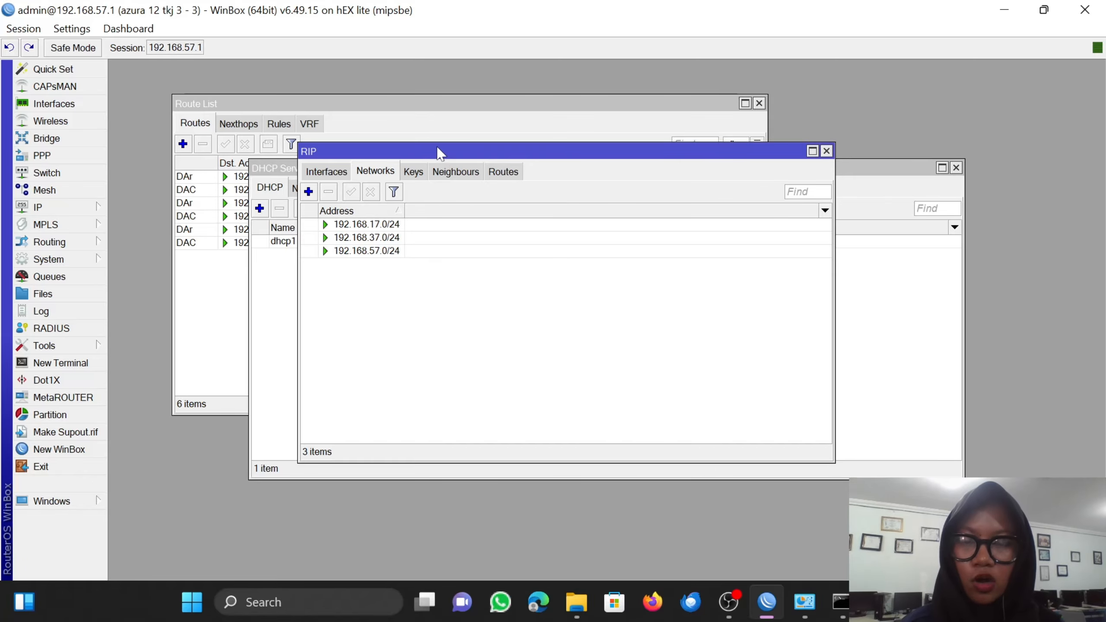
left_click_drag(441, 152, 564, 153)
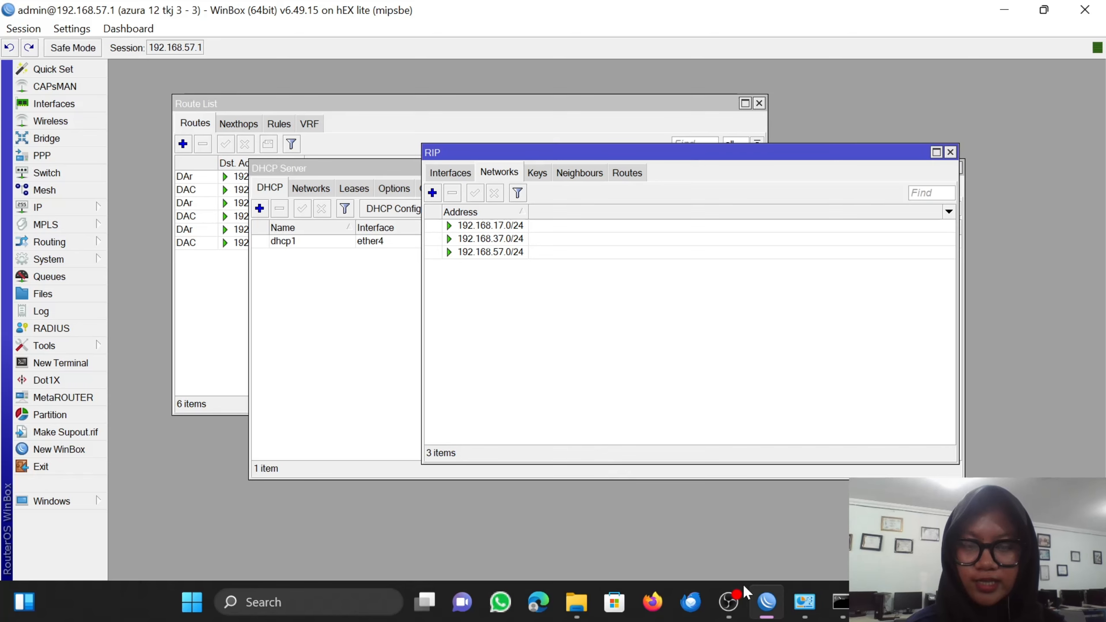
left_click(740, 606)
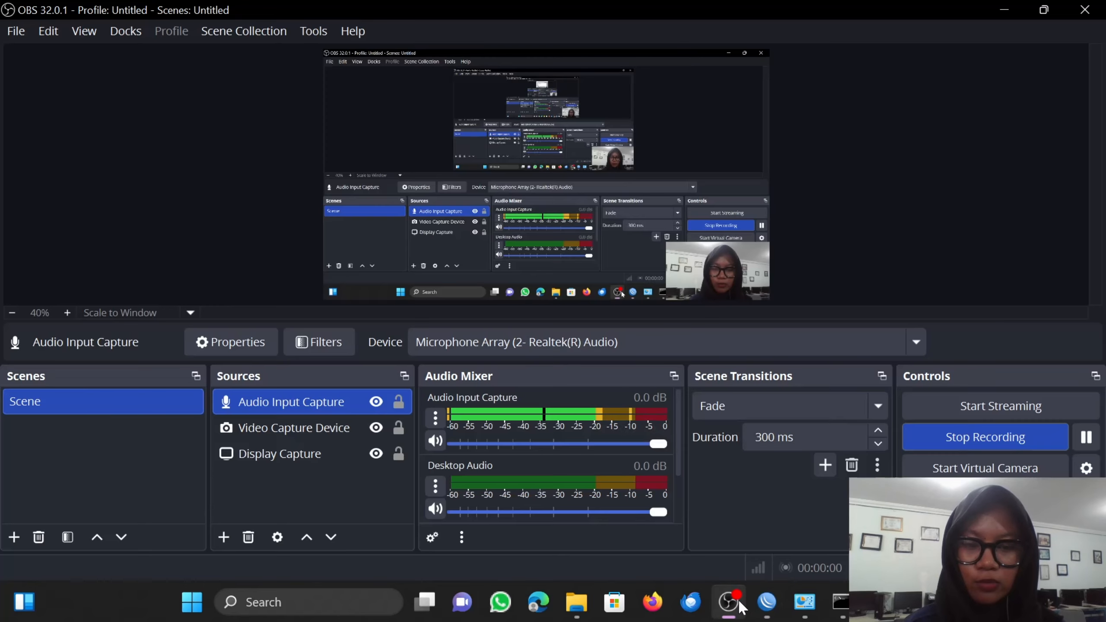
left_click(767, 604)
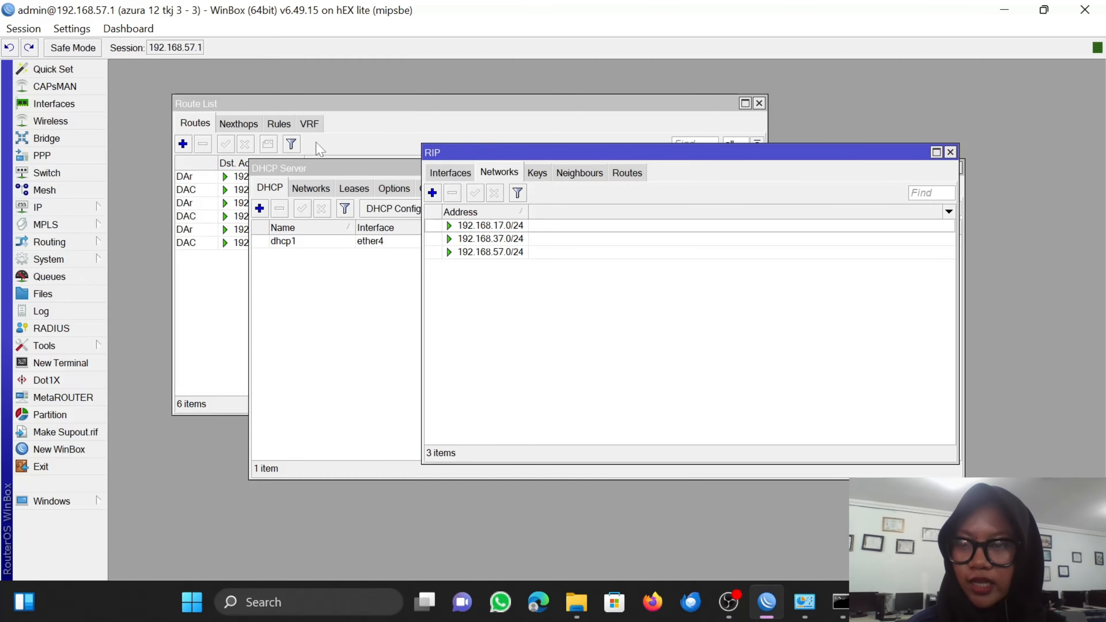
Step: Review the router's route list and switch to the Command Prompt to examine the ping results for 192.168.27.251 and 192.168.47.254
left_click(342, 157)
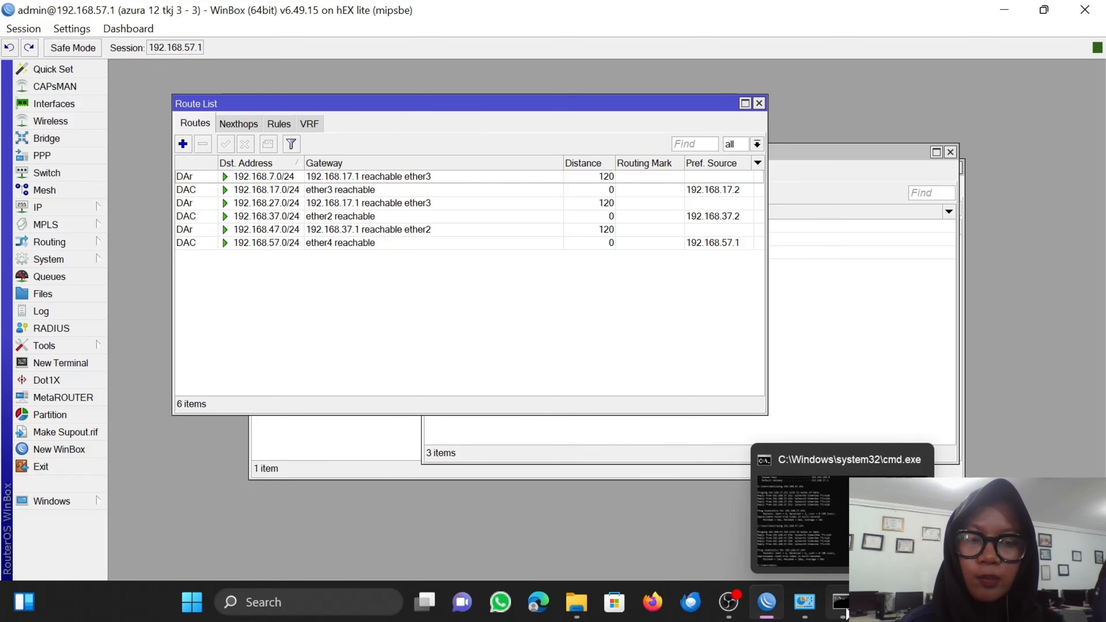
left_click(846, 615)
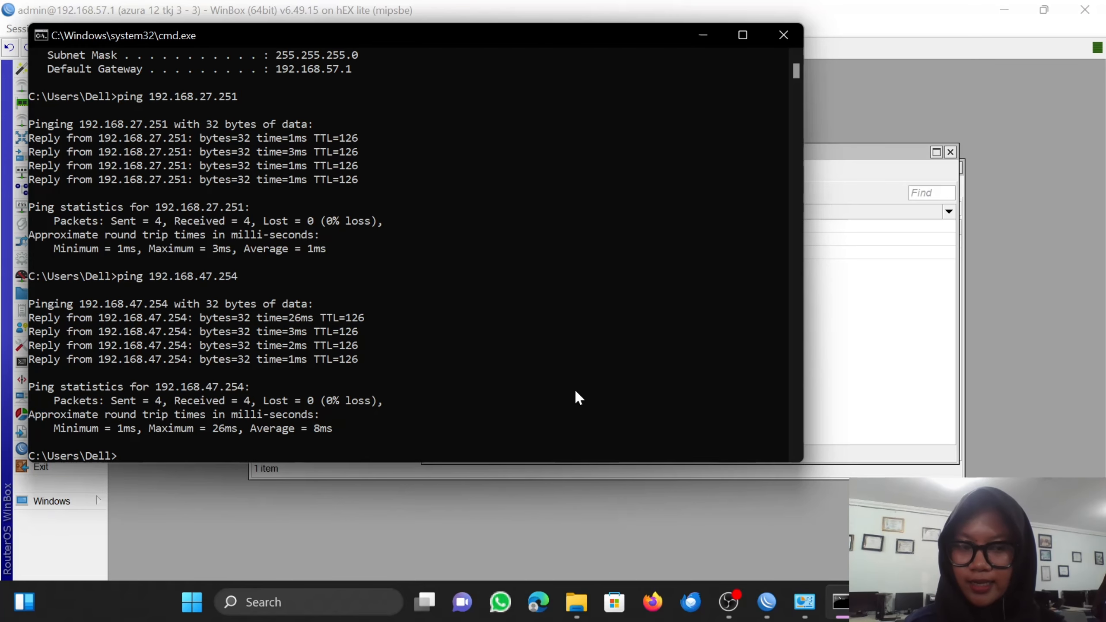
scroll(485, 320, "down", 1)
scroll(485, 319, "up", 1)
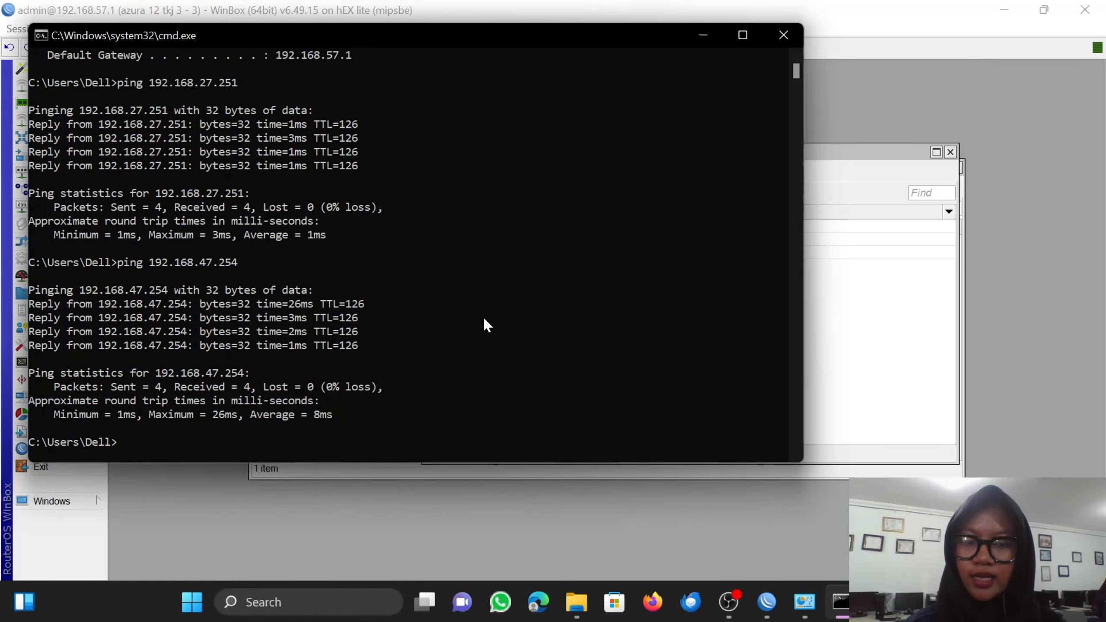